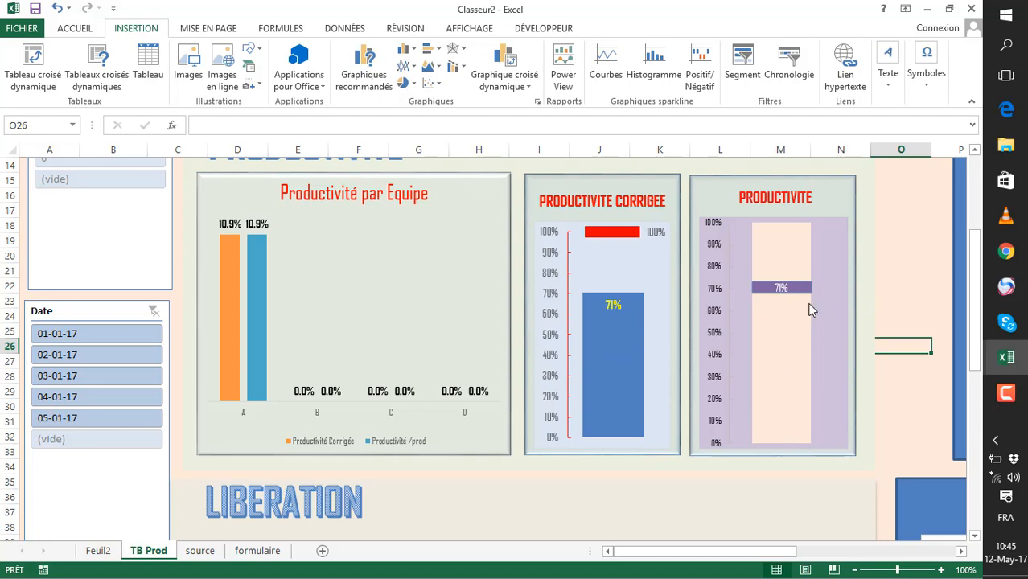
# Examine the productivity and liberation charts on the TB Prod dashboard sheet
pyautogui.scroll(-6, 675, 299)
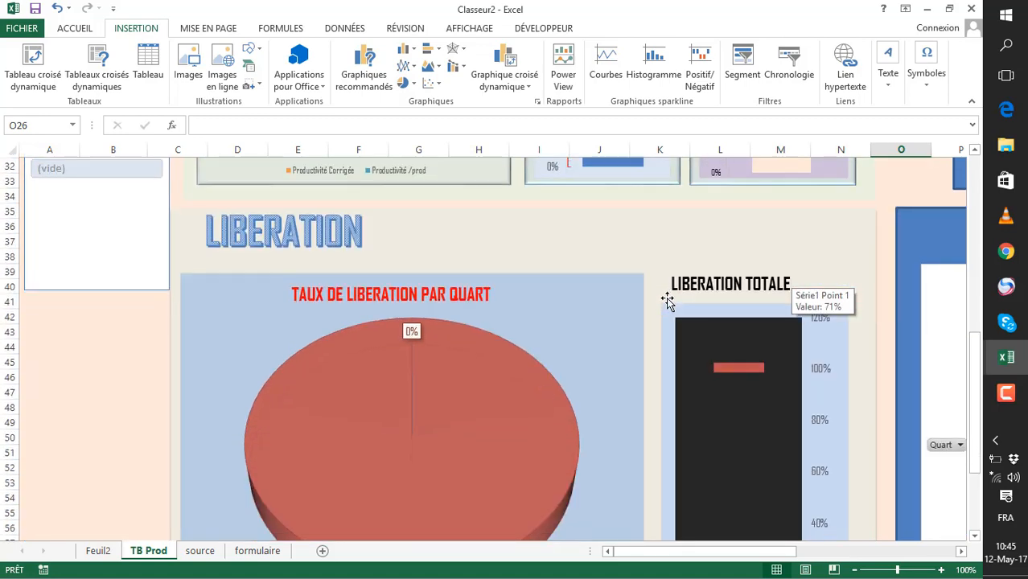
pyautogui.scroll(-4, 668, 299)
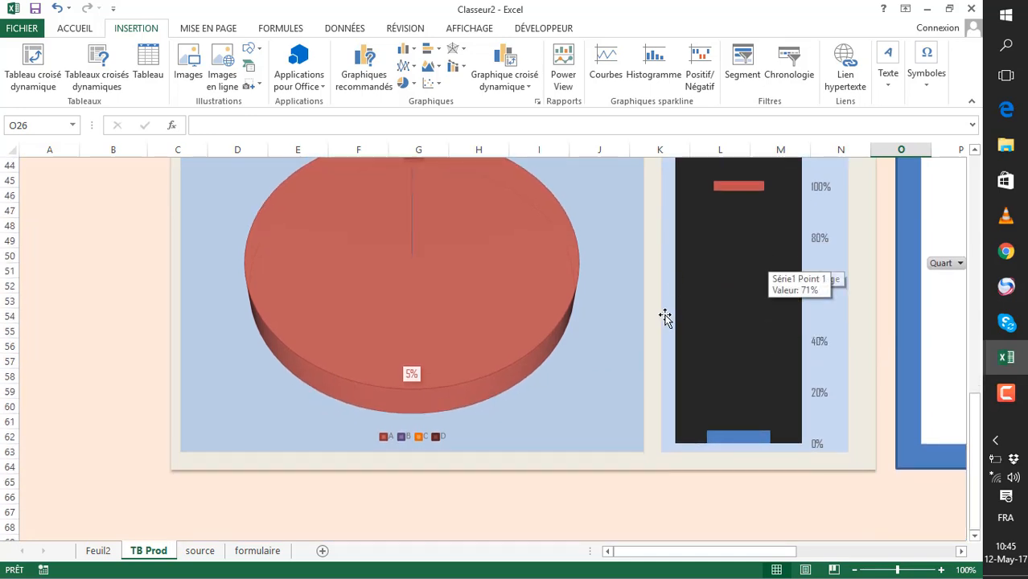
pyautogui.scroll(2, 664, 316)
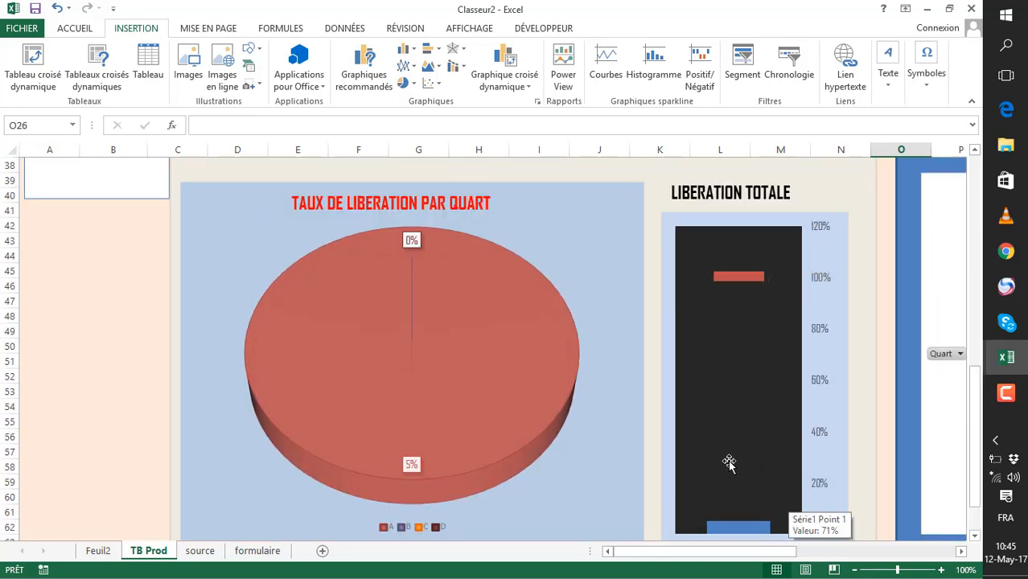
pyautogui.scroll(-1, 728, 462)
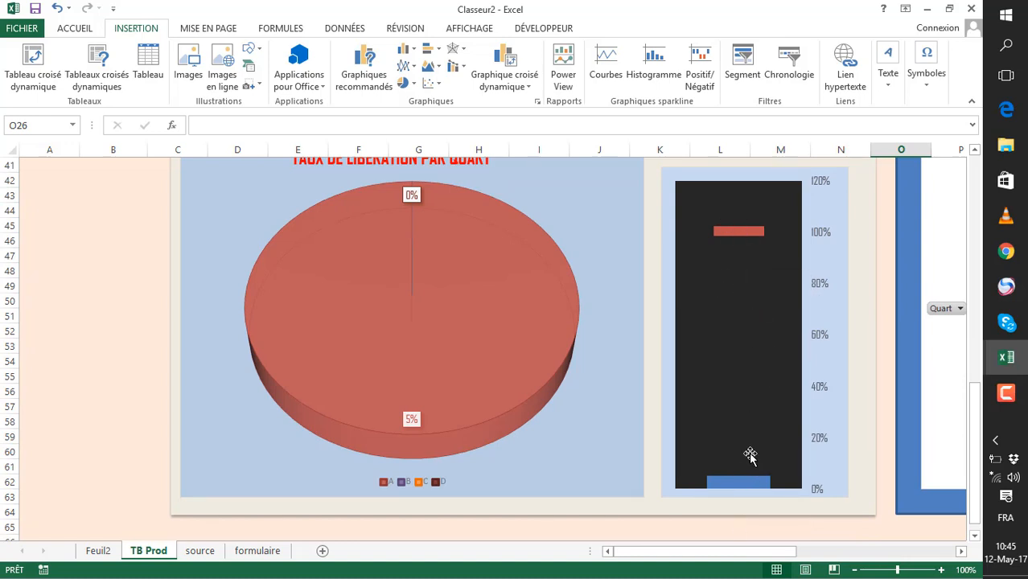
pyautogui.scroll(8, 739, 318)
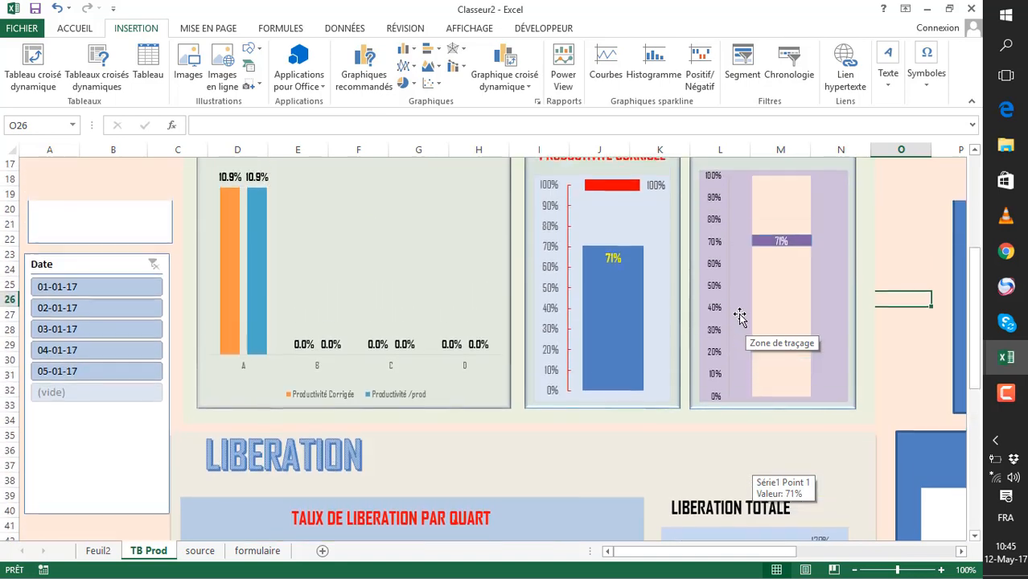
pyautogui.scroll(1, 738, 318)
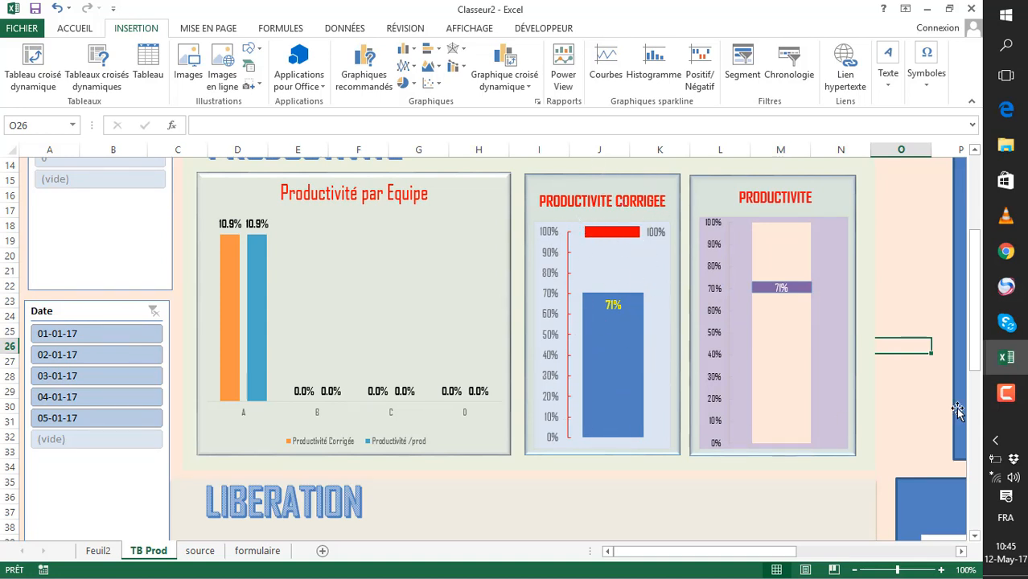
# Switch to the Tutos 2 workbook and move the title text box on Feuil3 to about column L, clear of the working cells
pyautogui.moveTo(1005, 356)
pyautogui.click(925, 330)
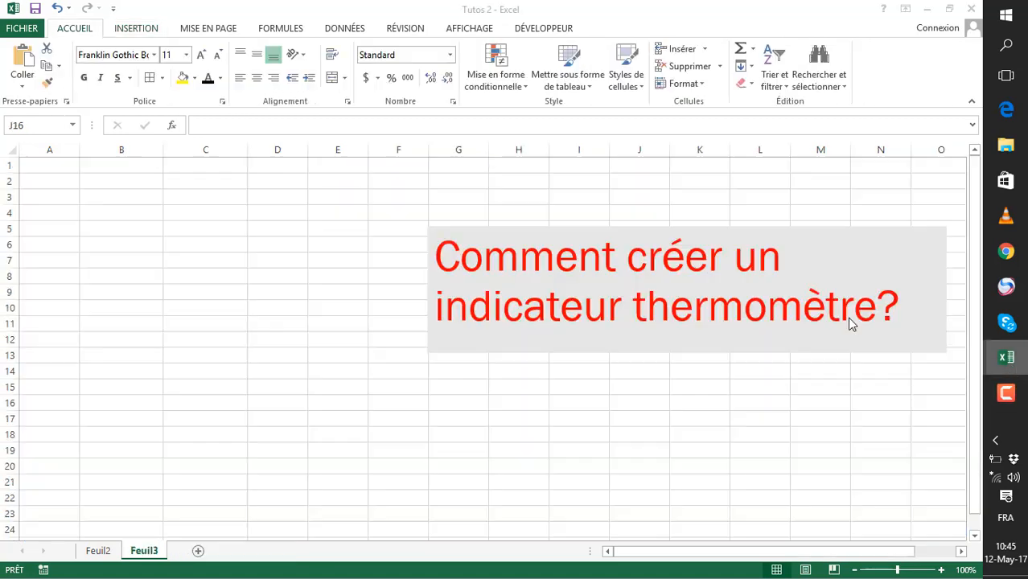
pyautogui.click(288, 314)
pyautogui.click(390, 416)
pyautogui.click(560, 226)
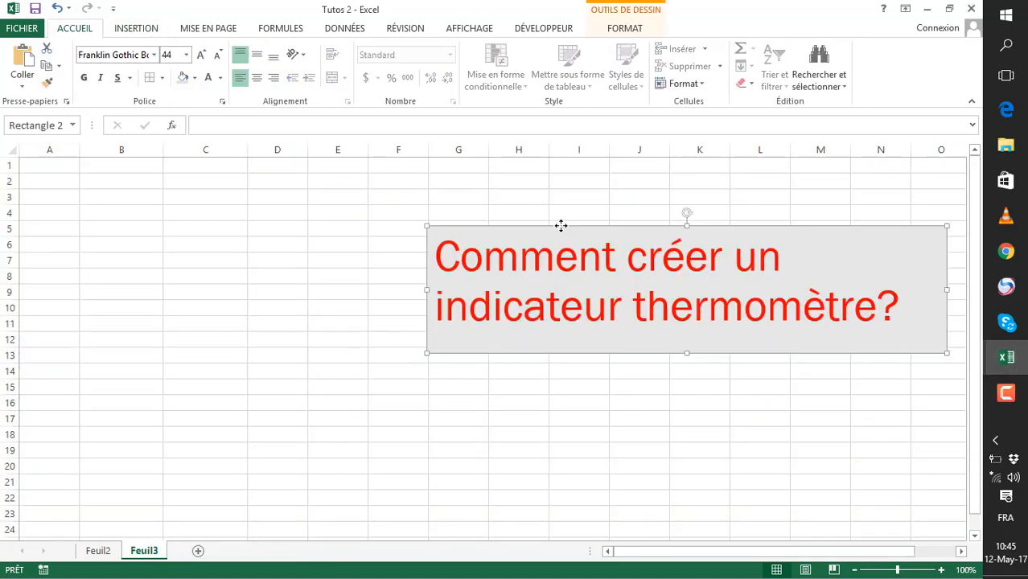
pyautogui.moveTo(593, 230); pyautogui.dragTo(798, 238)
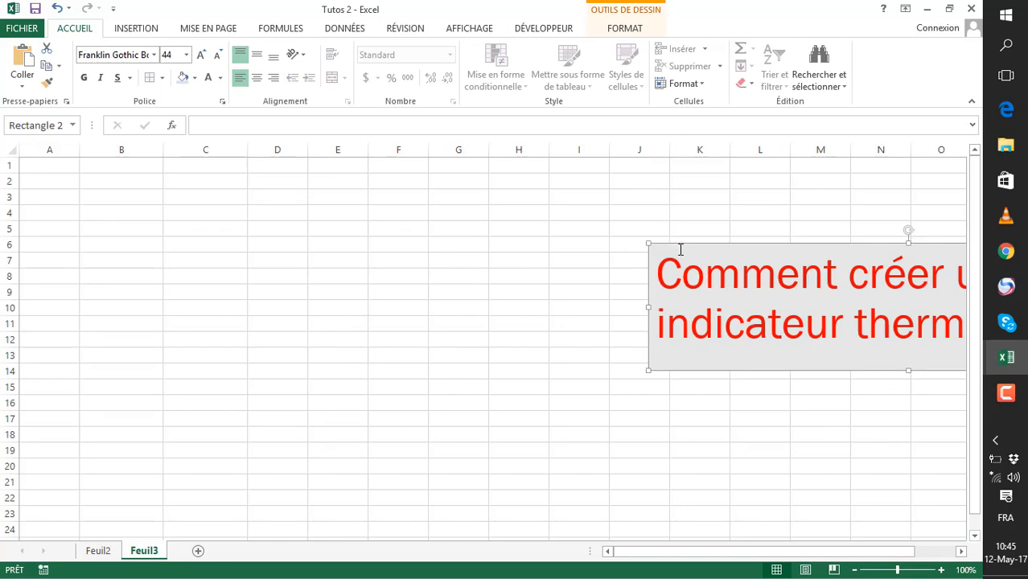
pyautogui.moveTo(688, 243); pyautogui.dragTo(812, 251)
pyautogui.click(398, 291)
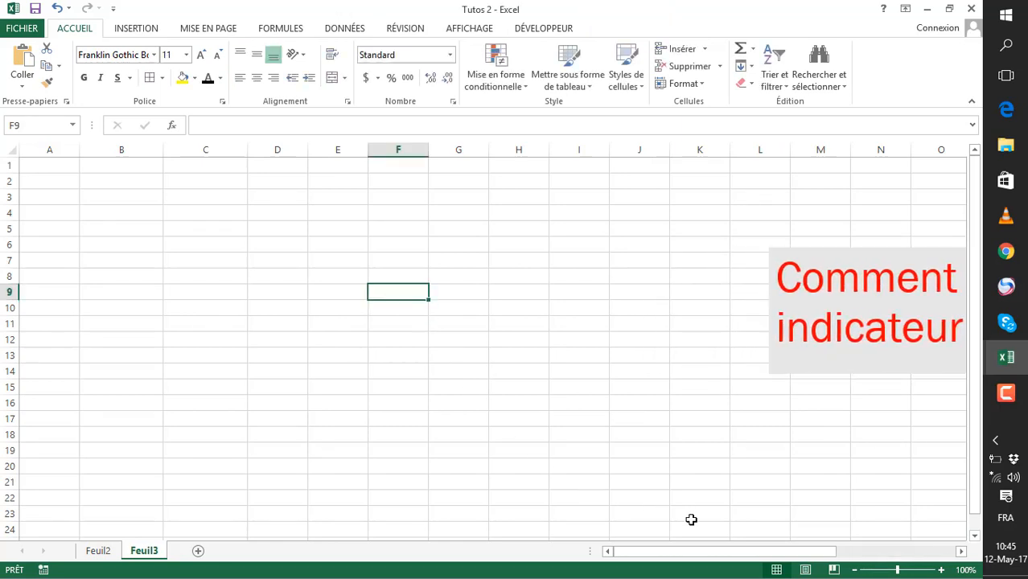
pyautogui.click(305, 375)
# Enter the headers "Indicateur de performance" in B3 and "Objectif" in C3, and widen columns B and C
pyautogui.click(128, 197)
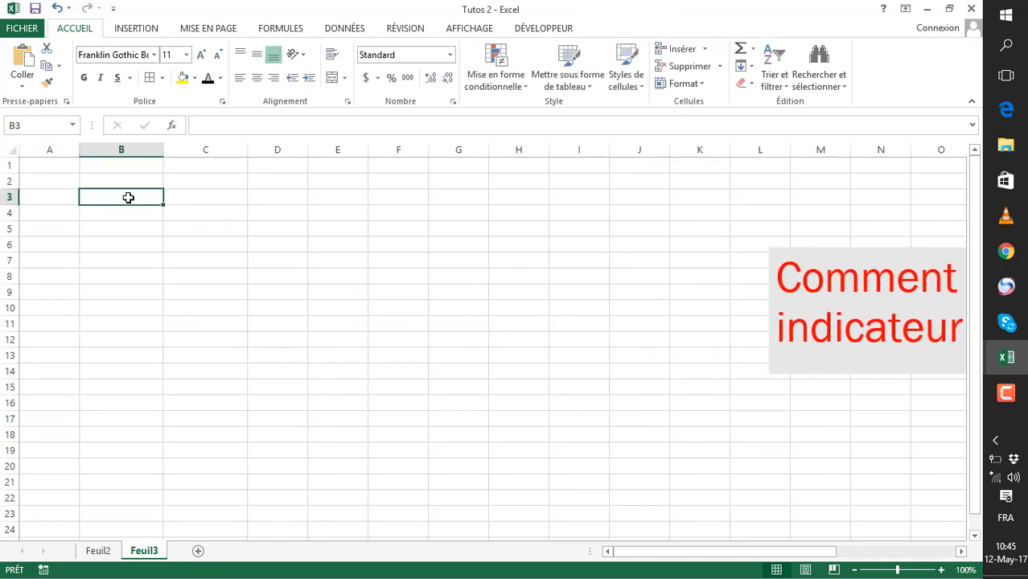
pyautogui.write('Indicateur de performance')
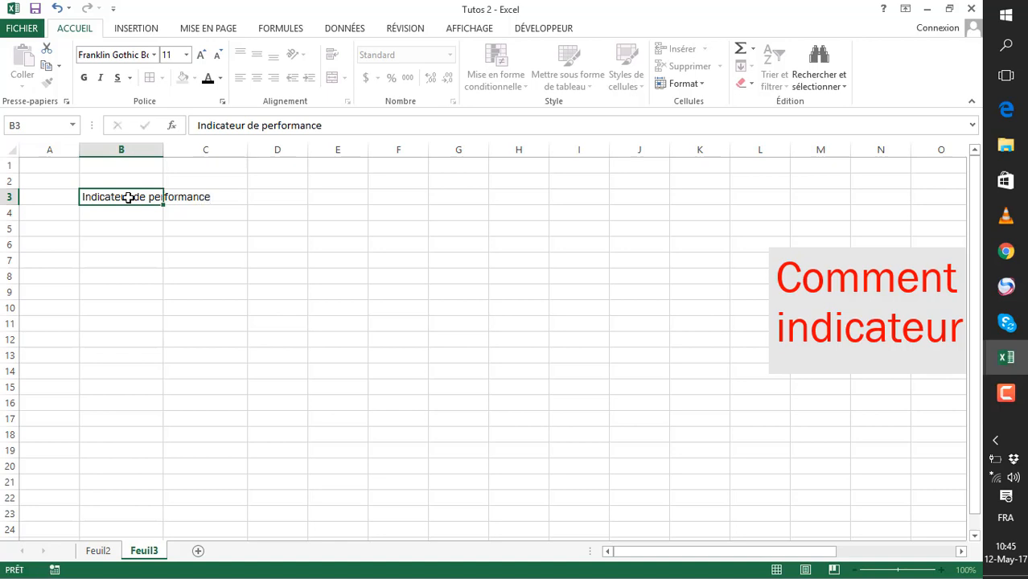
pyautogui.press('Return')
pyautogui.press('Right')
pyautogui.press('Right')
pyautogui.press('Up')
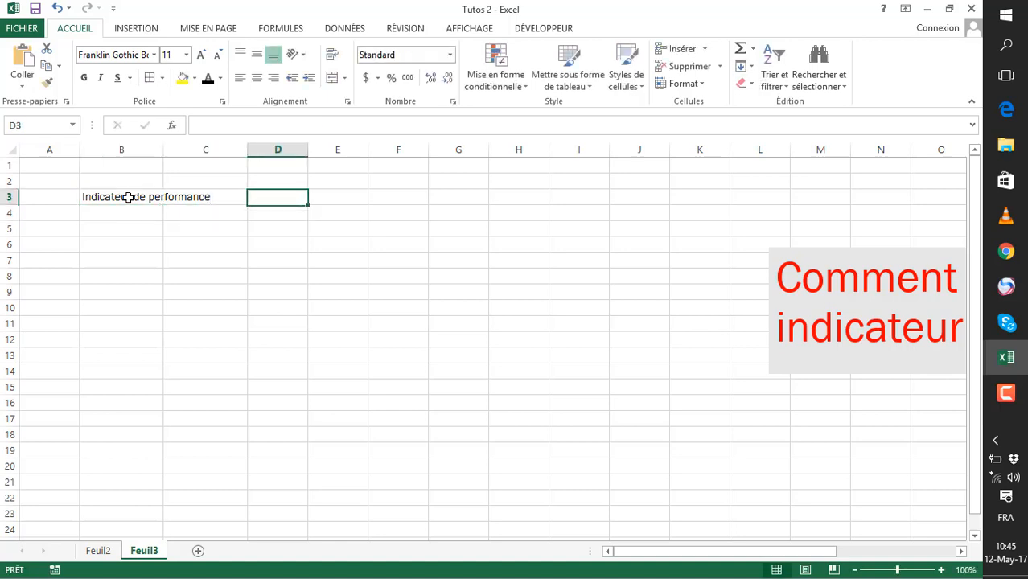
pyautogui.press('Left')
pyautogui.write('V')
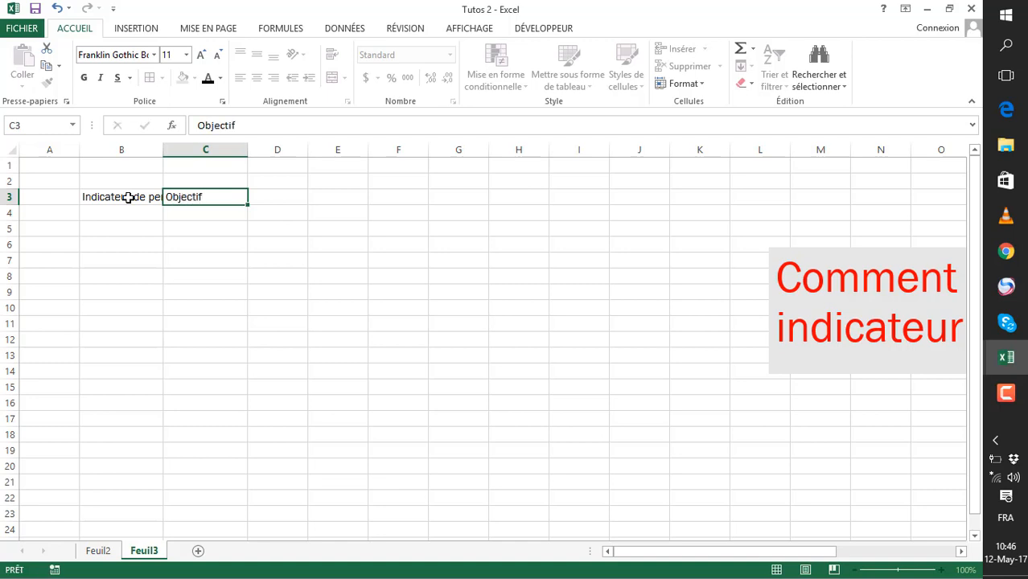
pyautogui.press('Return')
pyautogui.moveTo(165, 153); pyautogui.dragTo(214, 153)
pyautogui.moveTo(298, 153); pyautogui.dragTo(312, 153)
# Enter 75% in B4 and 100% in C4 below the headers
pyautogui.click(141, 213)
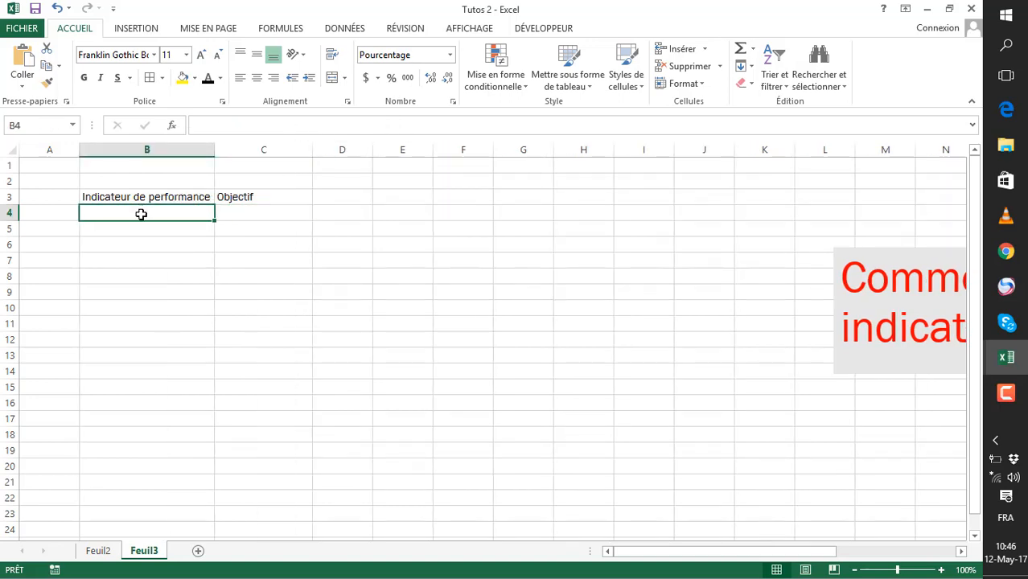
pyautogui.write('75')
pyautogui.press('Tab')
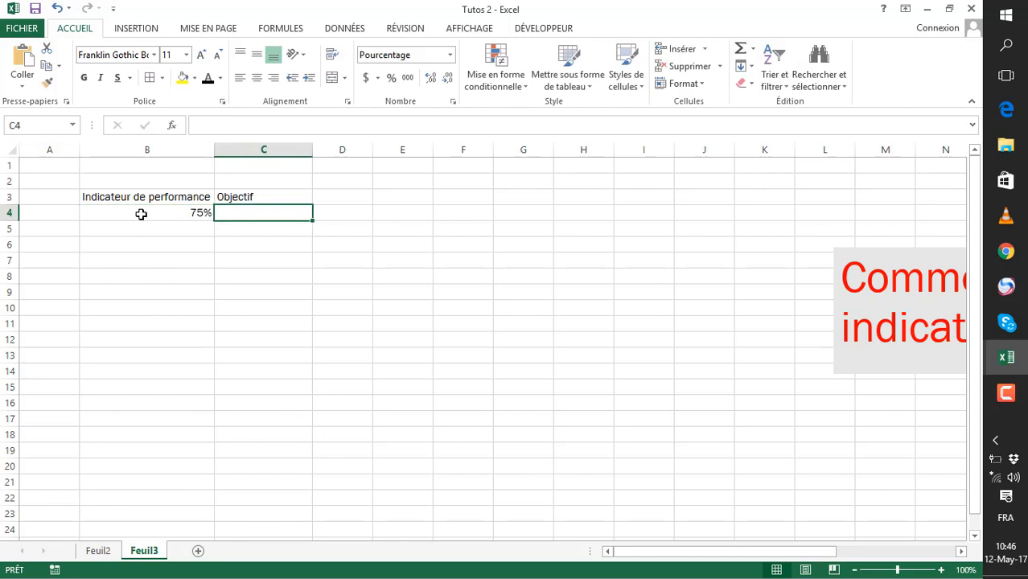
pyautogui.write('100')
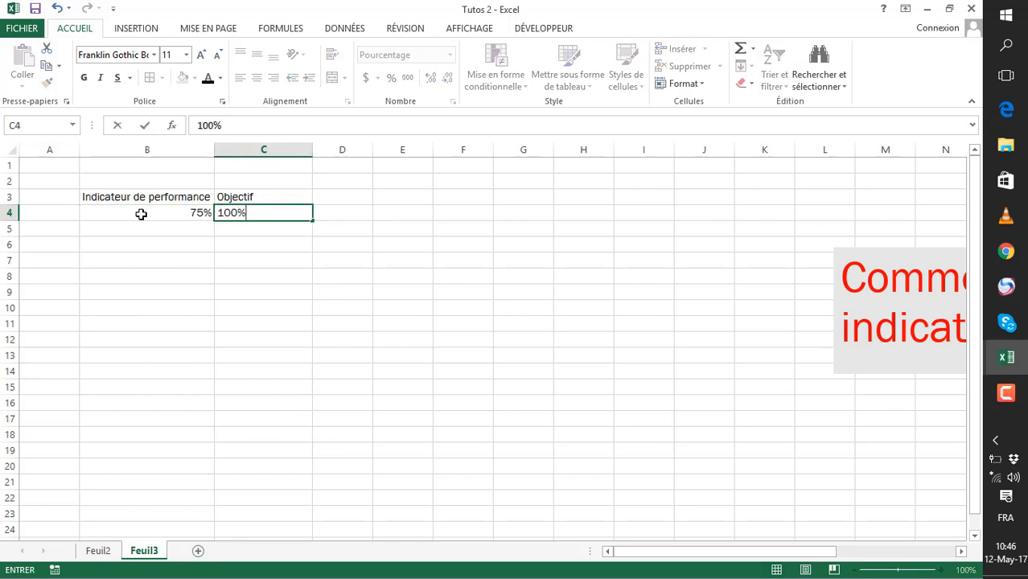
pyautogui.press('Return')
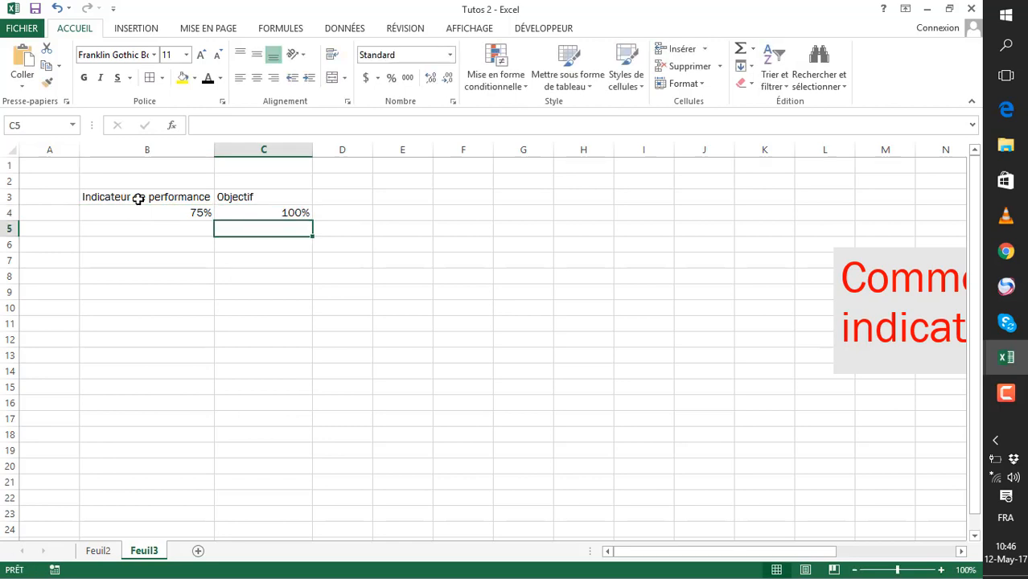
# Apply borders to all cells of B3:C4 and centre their contents horizontally and vertically
pyautogui.moveTo(138, 196); pyautogui.dragTo(278, 211)
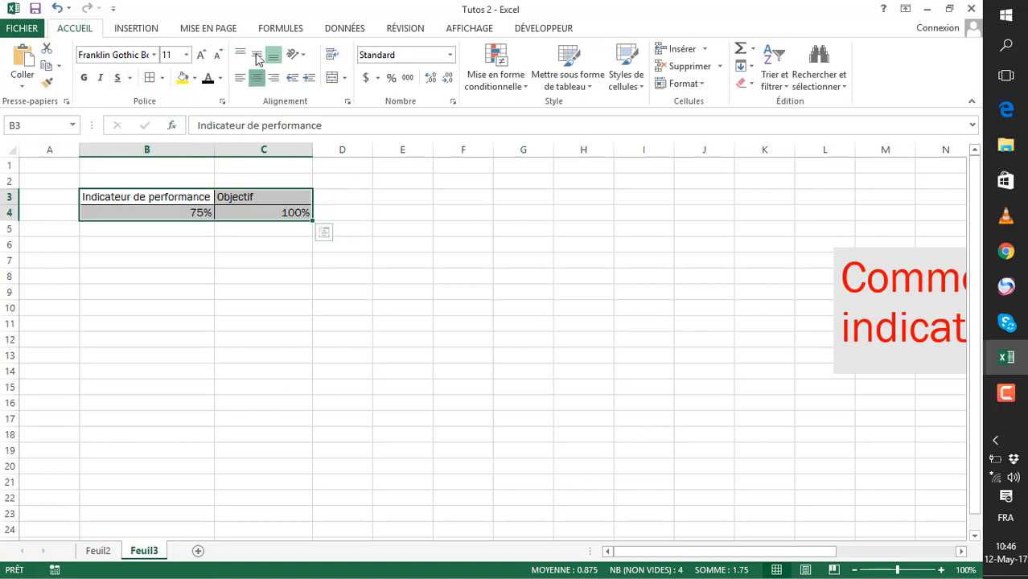
pyautogui.click(256, 78)
pyautogui.click(286, 304)
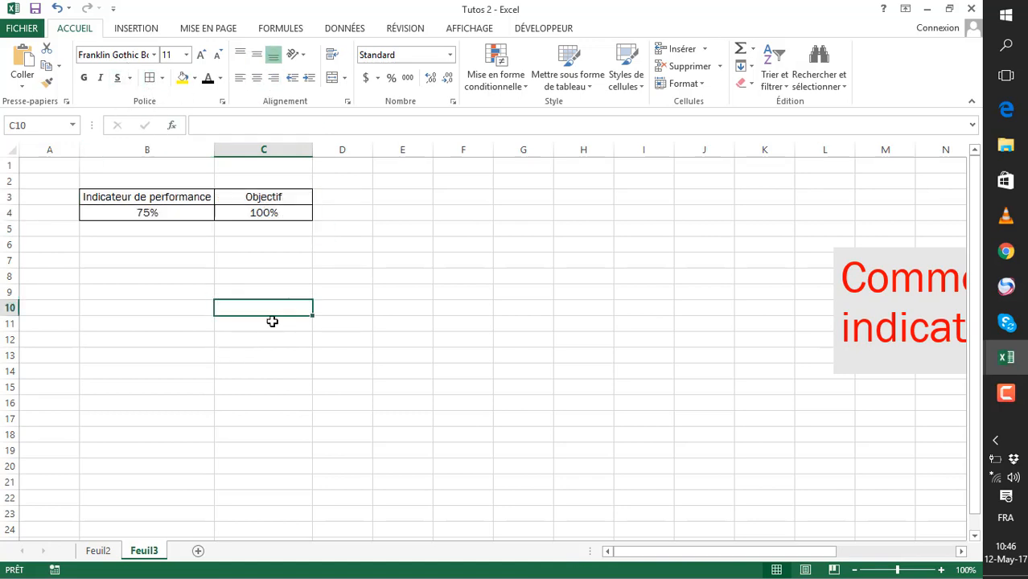
pyautogui.click(383, 376)
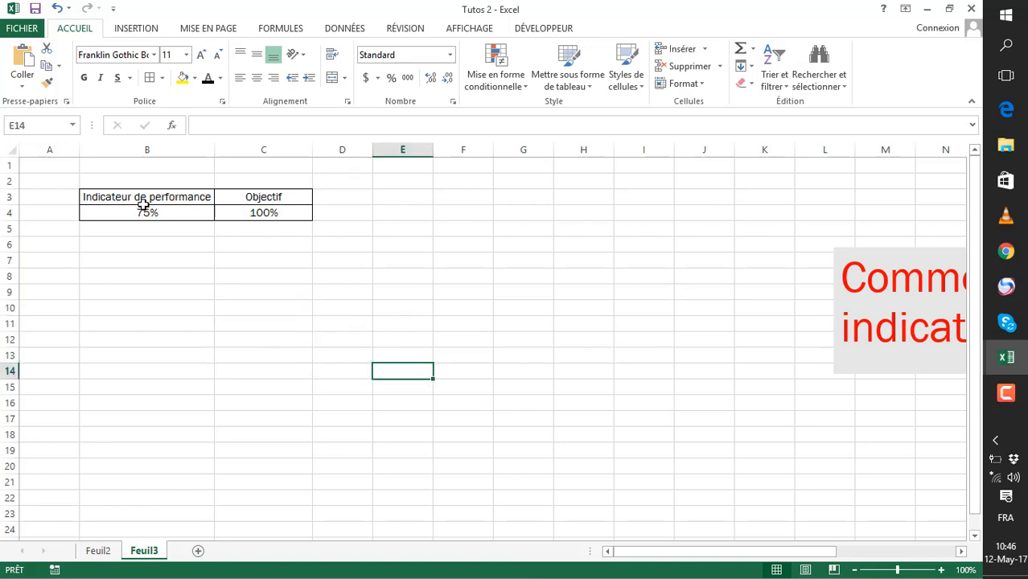
# Insert a 2-D stacked column chart from the Indicateur de performance data in B3:B4
pyautogui.moveTo(140, 203); pyautogui.dragTo(142, 211)
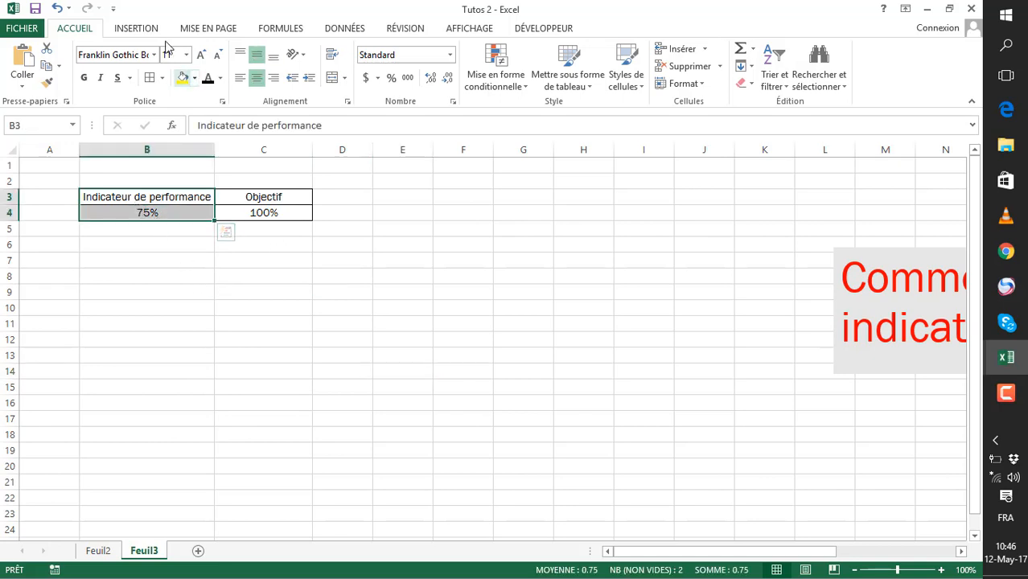
pyautogui.click(138, 29)
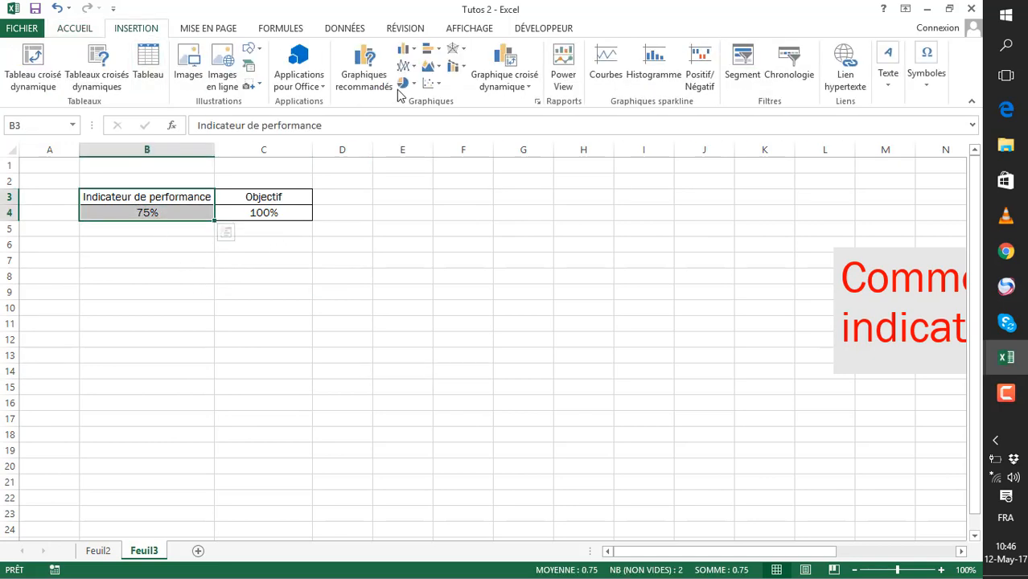
pyautogui.click(415, 50)
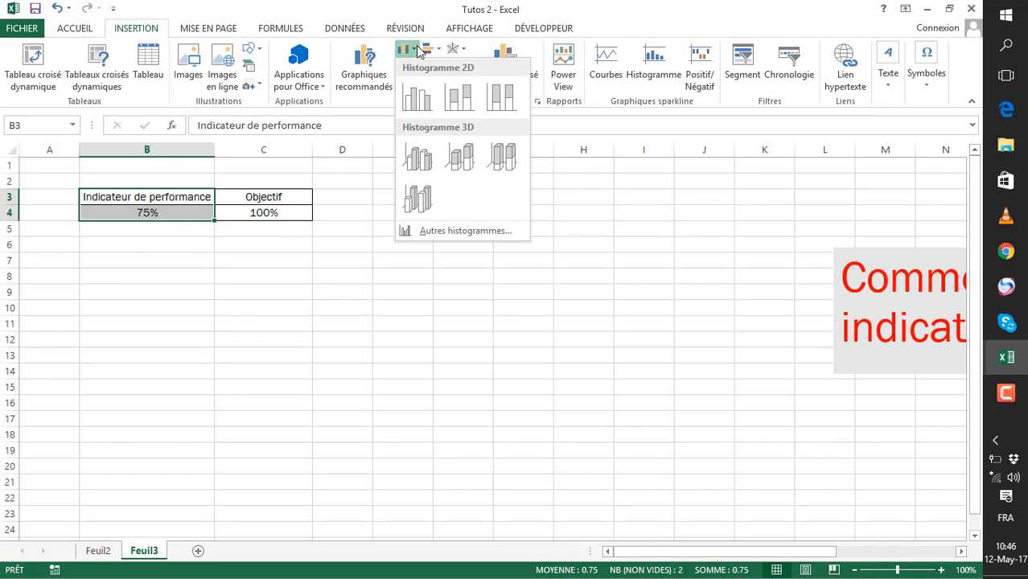
pyautogui.click(416, 97)
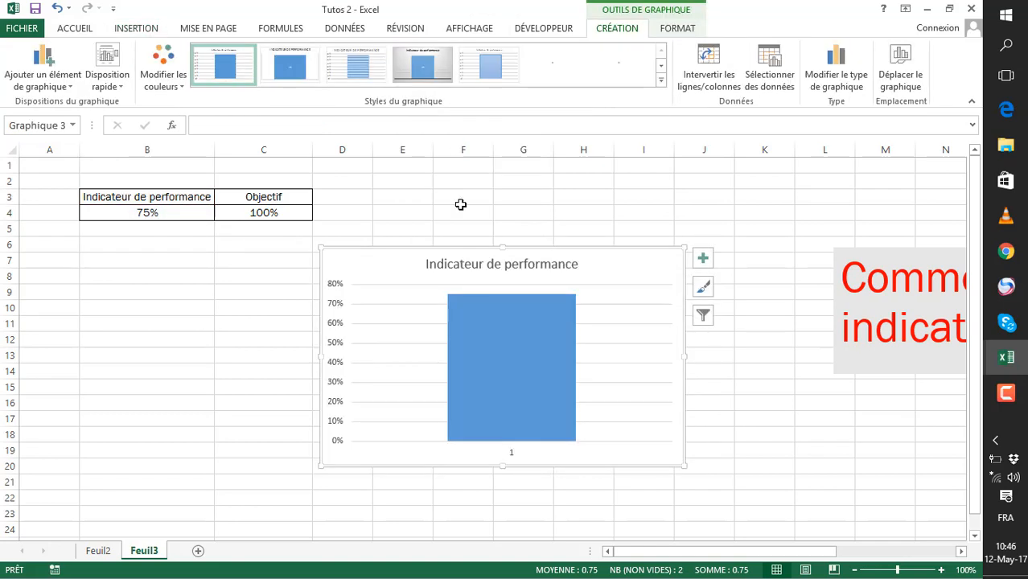
# Delete the chart title and narrow the chart so it spans about columns D to G
pyautogui.moveTo(530, 330)
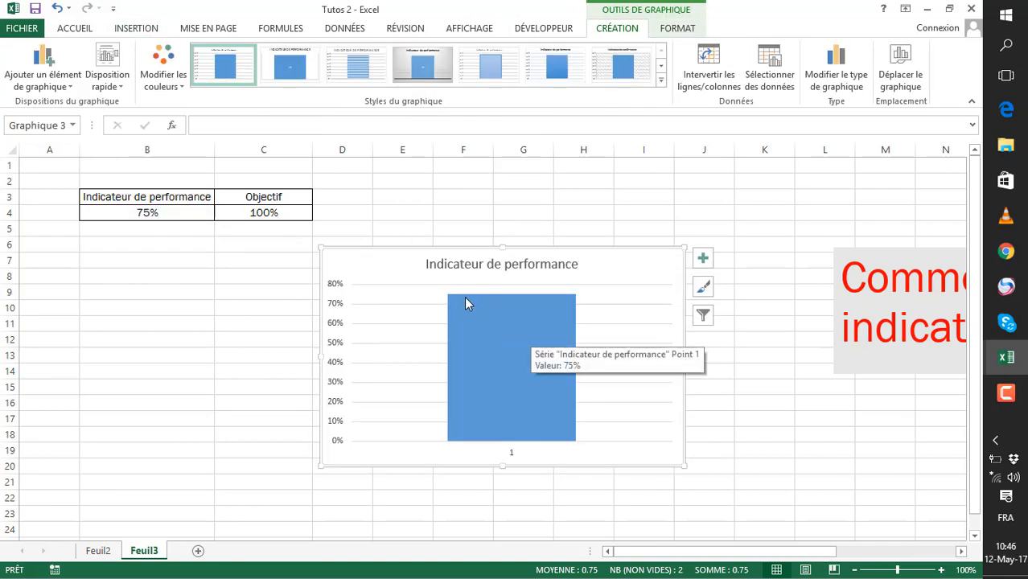
pyautogui.click(482, 270)
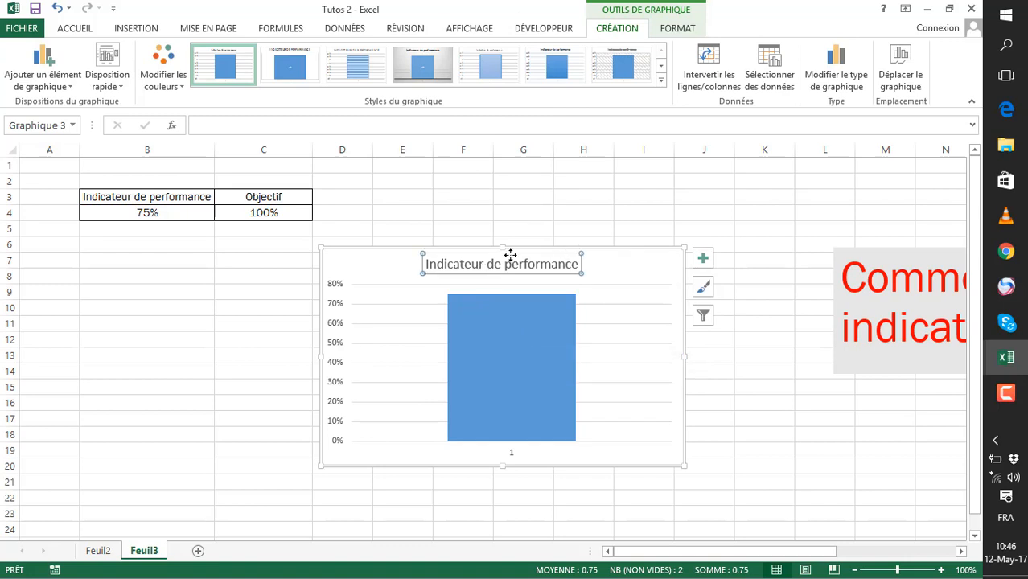
pyautogui.press('Delete')
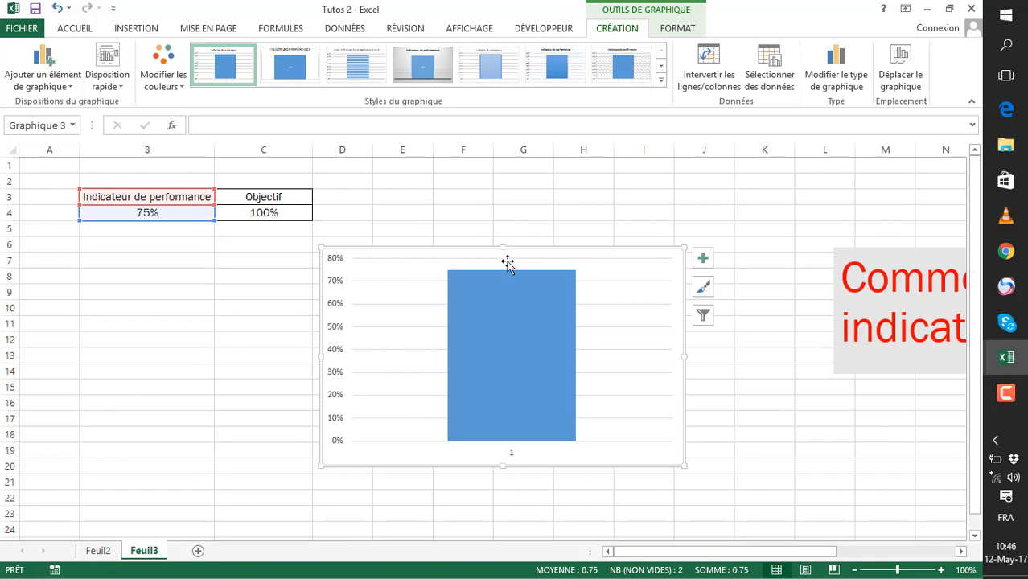
pyautogui.moveTo(683, 355); pyautogui.dragTo(547, 359)
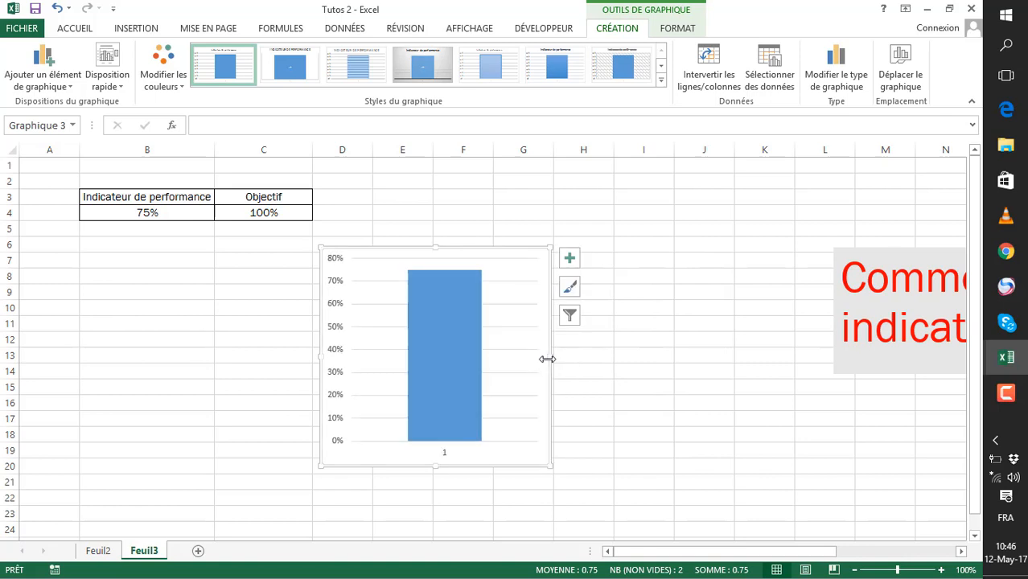
# Add a second data series to the chart, taking its name from the Objectif header in C3
pyautogui.rightClick(437, 316)
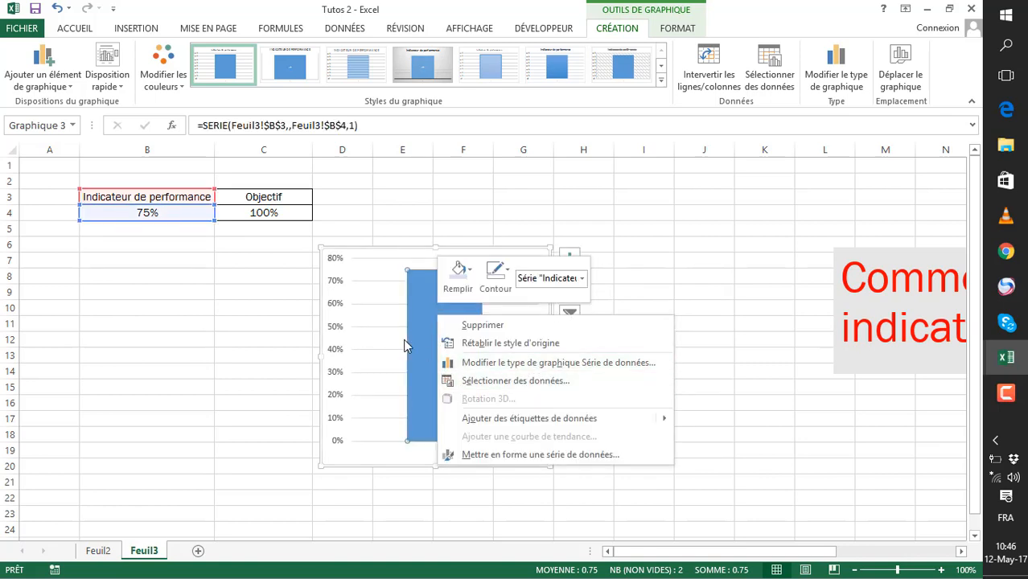
pyautogui.click(521, 388)
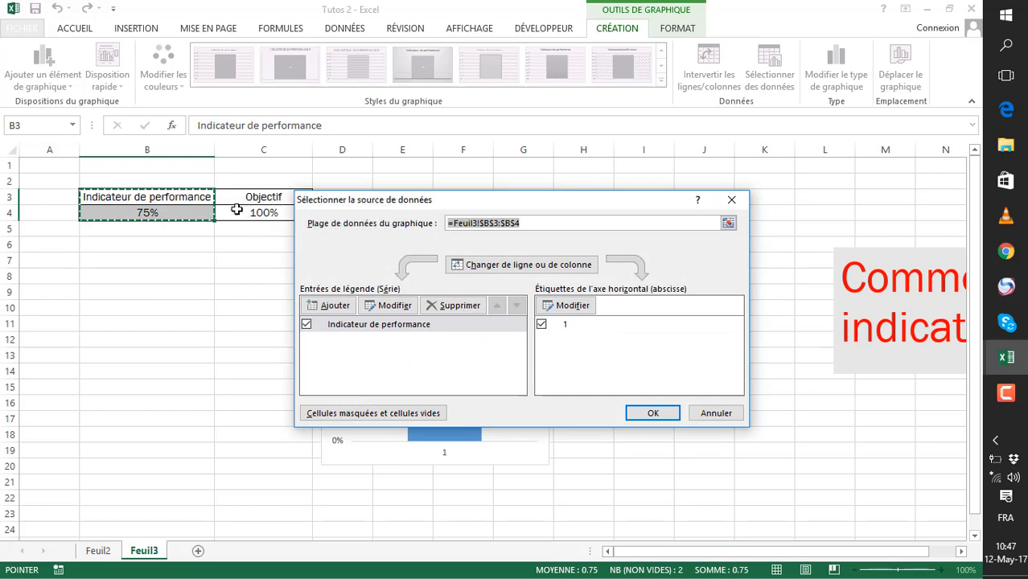
pyautogui.moveTo(436, 199); pyautogui.dragTo(517, 203)
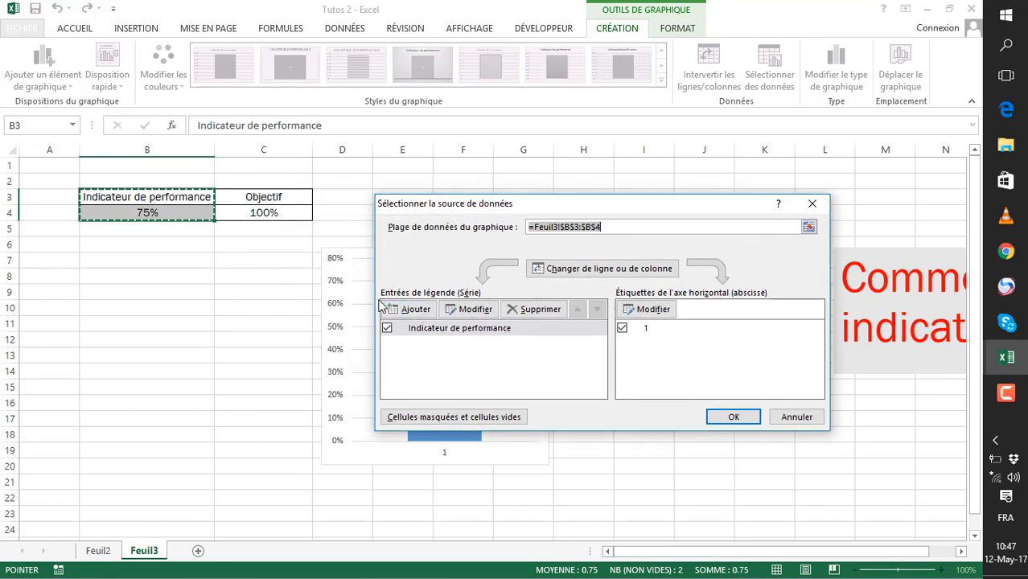
pyautogui.click(416, 315)
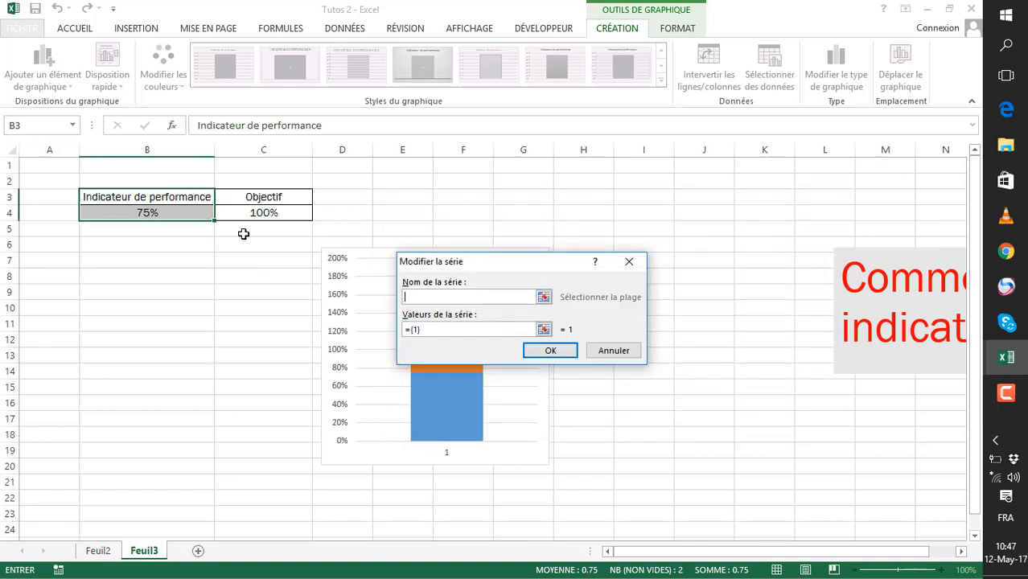
pyautogui.click(266, 197)
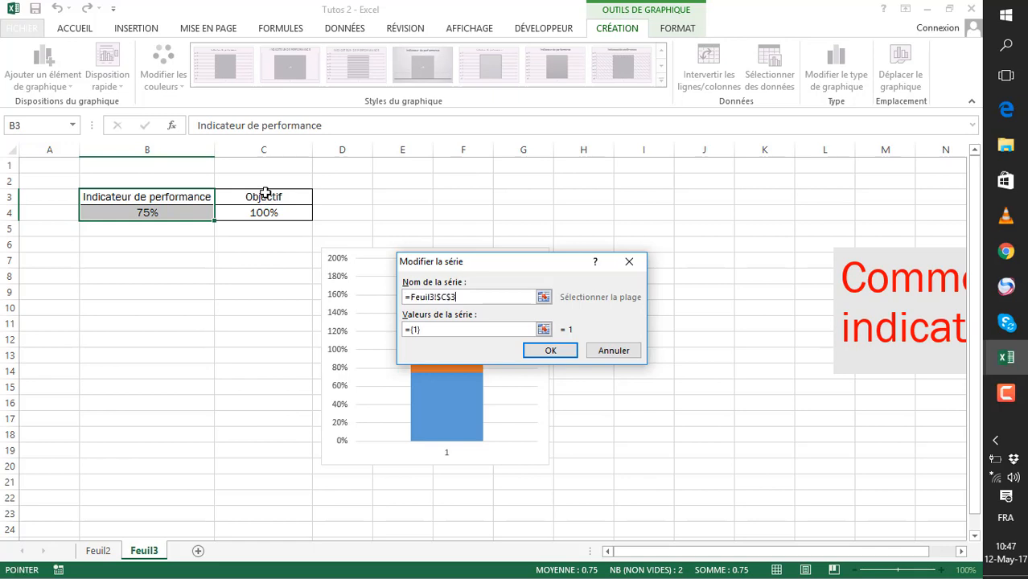
# Set the new Objectif series' values to cell C4 and apply the updated chart data source
pyautogui.click(543, 329)
pyautogui.write('+')
pyautogui.click(256, 210)
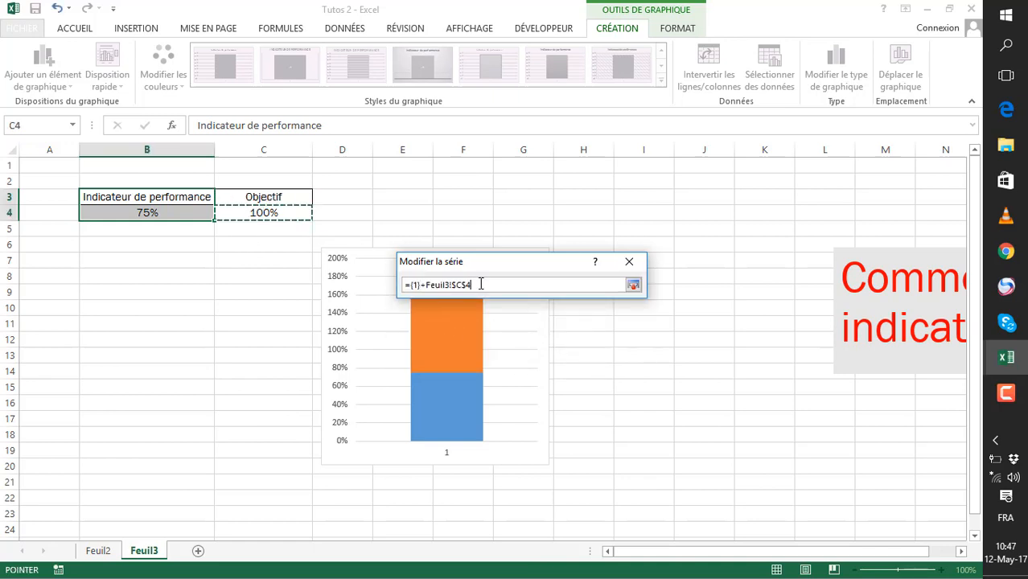
pyautogui.moveTo(467, 284); pyautogui.dragTo(360, 291)
pyautogui.moveTo(484, 285); pyautogui.dragTo(407, 288)
pyautogui.press('BackSpace')
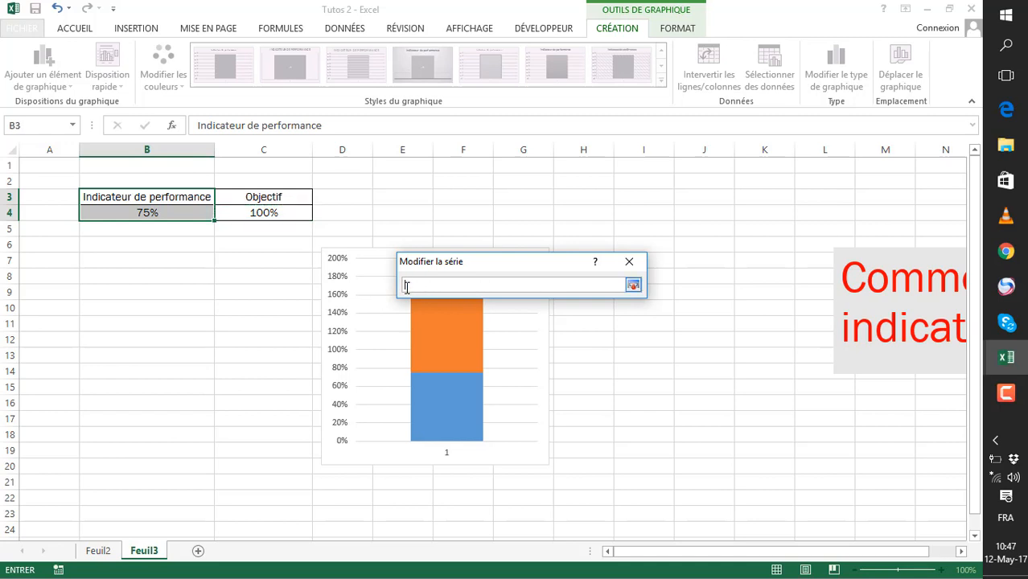
pyautogui.click(278, 211)
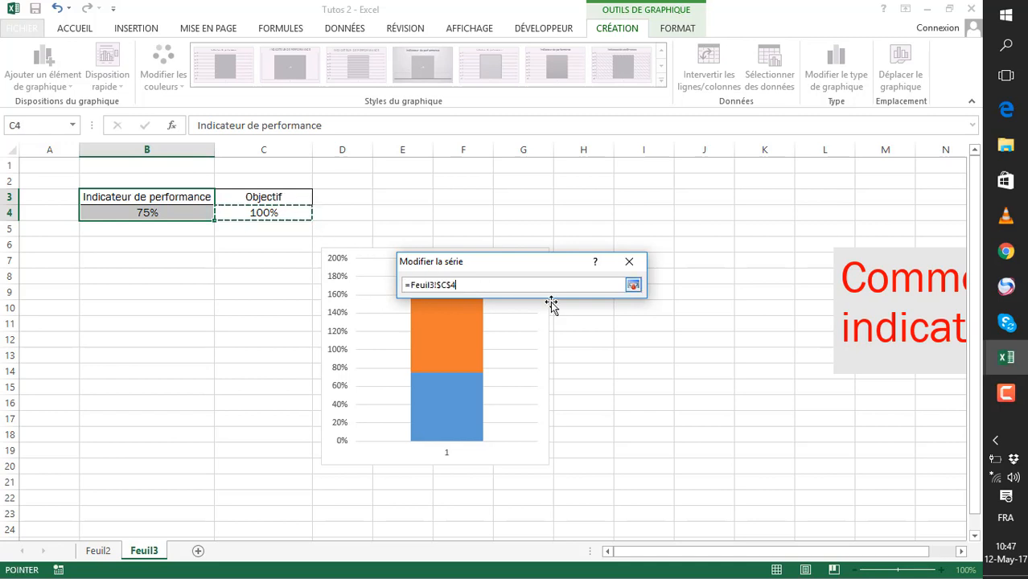
pyautogui.click(633, 285)
pyautogui.click(550, 351)
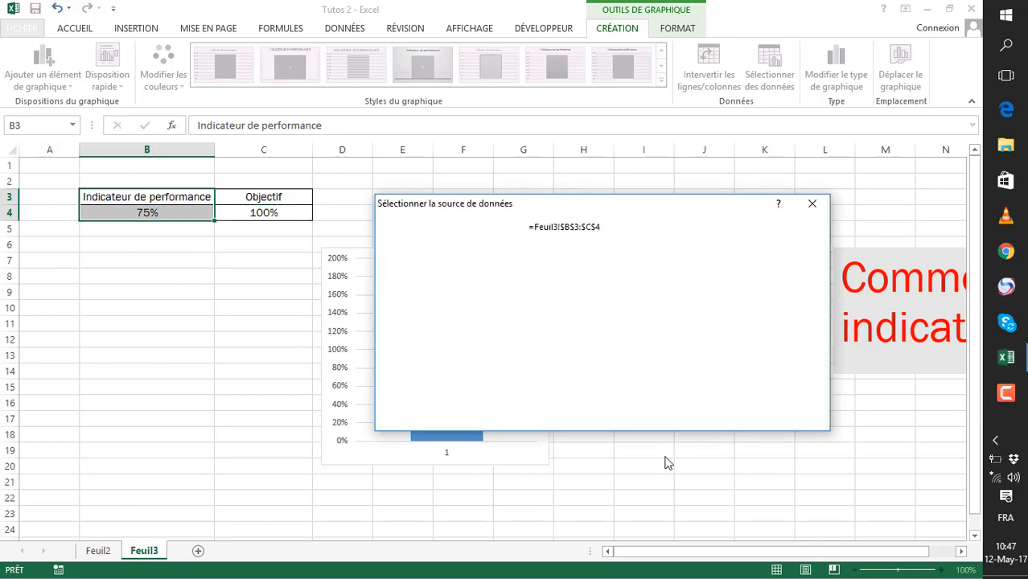
pyautogui.click(731, 414)
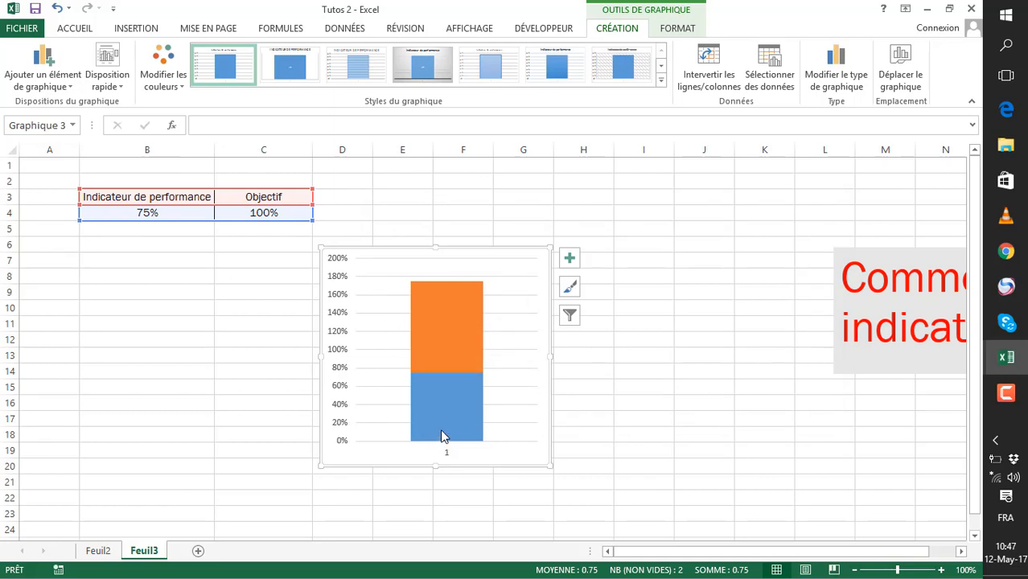
# Change the Objectif series to a line with markers plotted on the secondary axis, keeping Indicateur de performance as a stacked column
pyautogui.moveTo(441, 435)
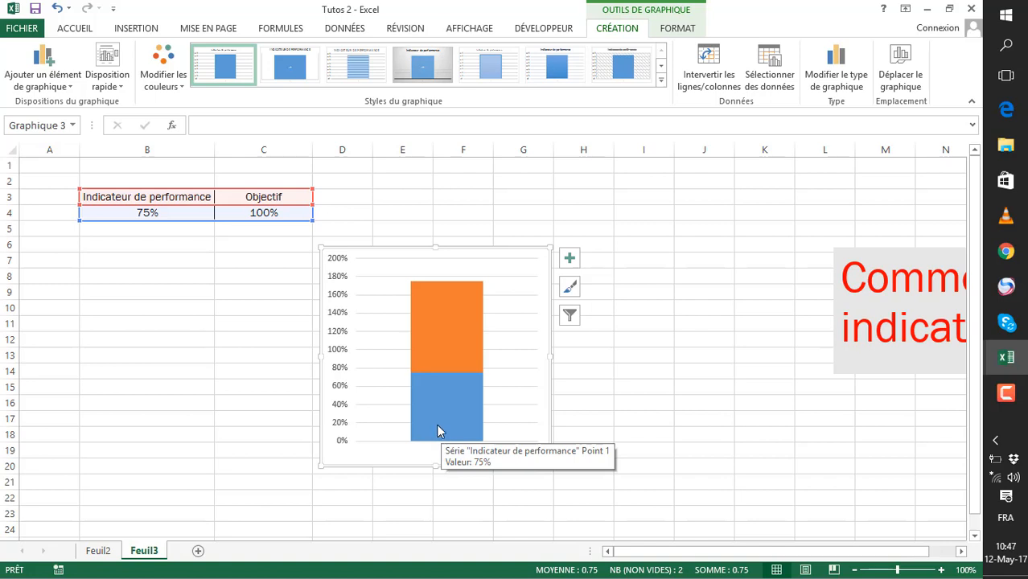
pyautogui.moveTo(446, 335)
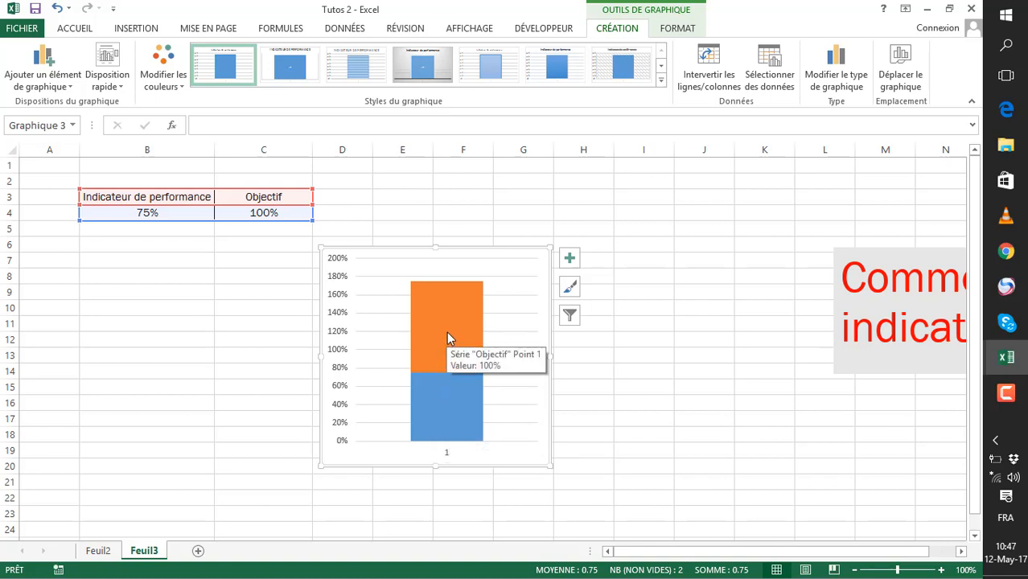
pyautogui.click(446, 331)
pyautogui.click(385, 314)
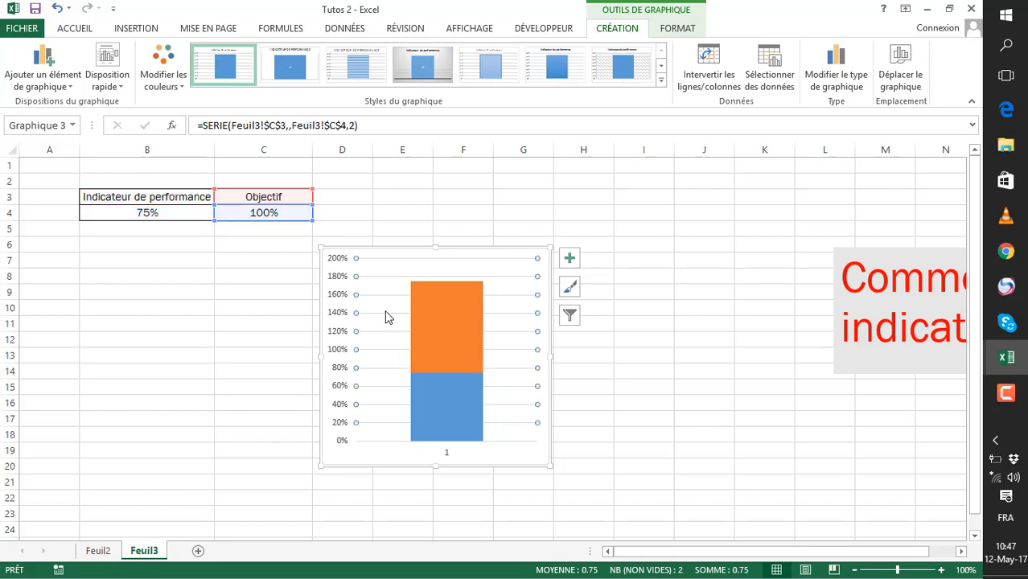
pyautogui.rightClick(433, 316)
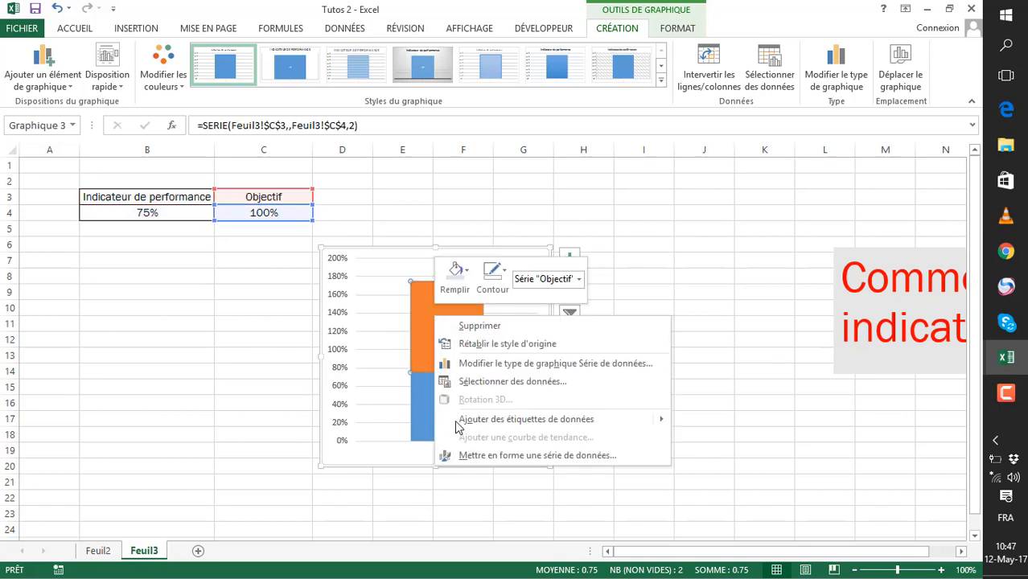
pyautogui.click(501, 363)
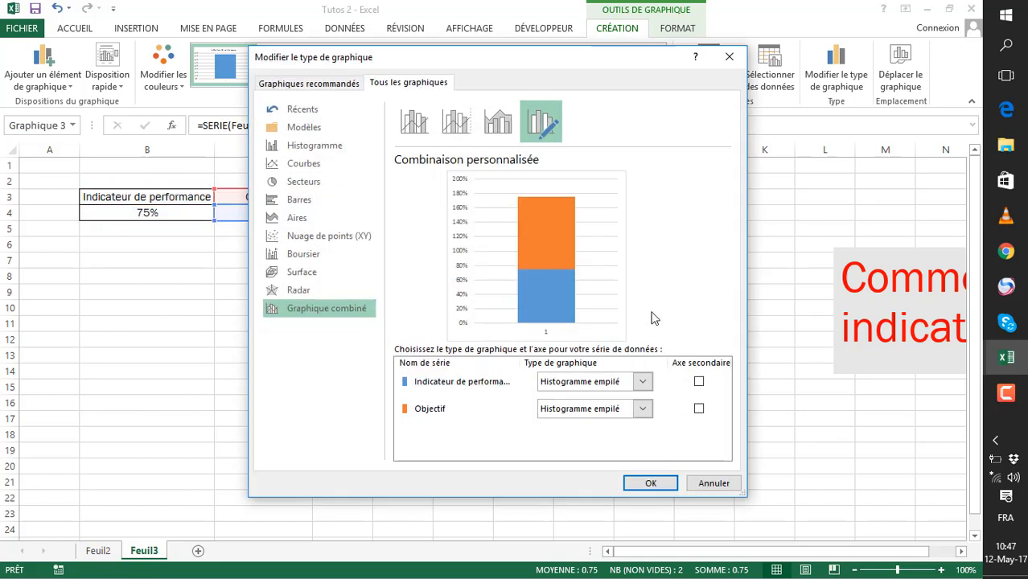
pyautogui.moveTo(475, 64); pyautogui.dragTo(528, 70)
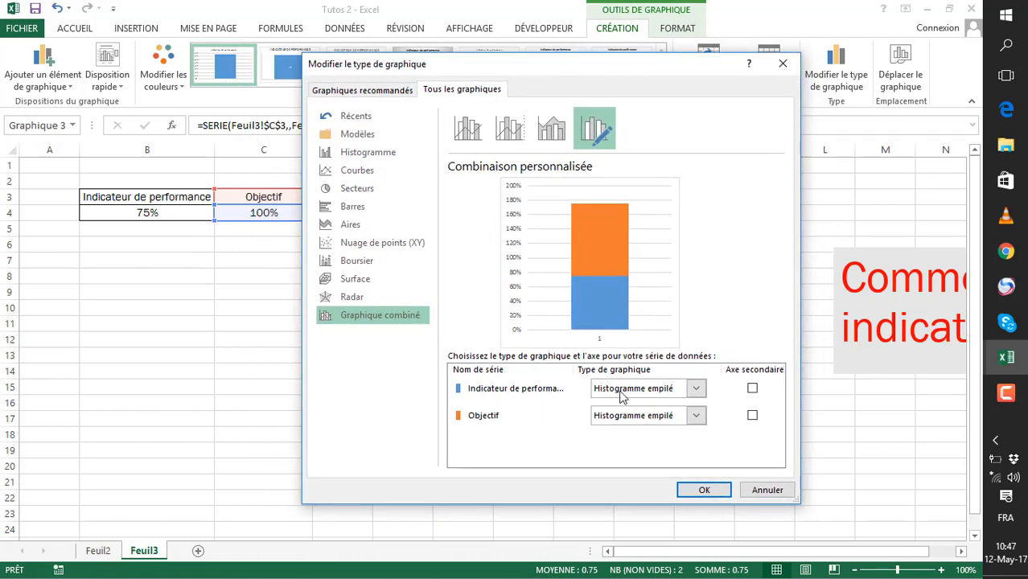
pyautogui.click(696, 416)
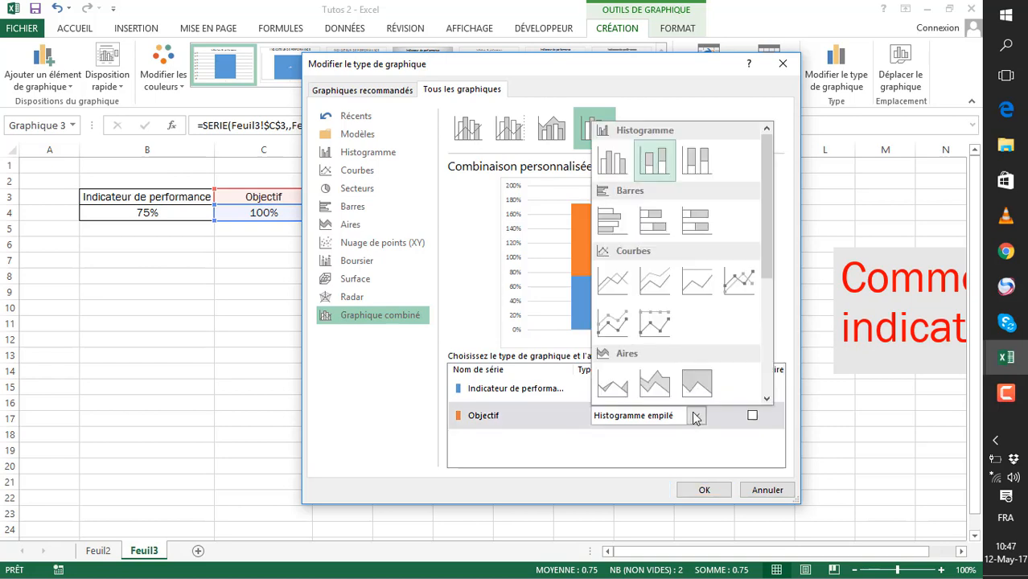
pyautogui.click(740, 285)
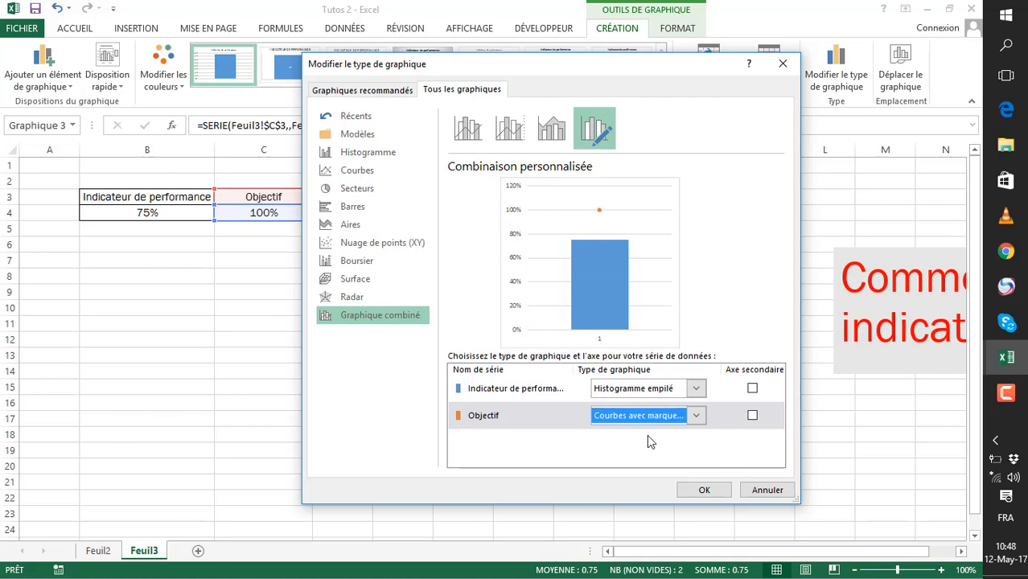
pyautogui.click(752, 415)
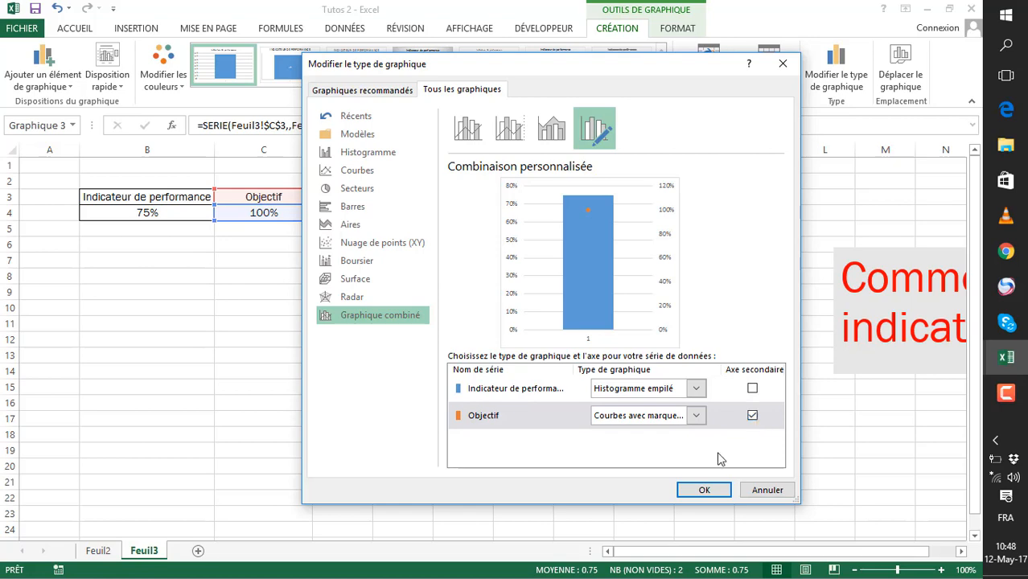
pyautogui.click(701, 491)
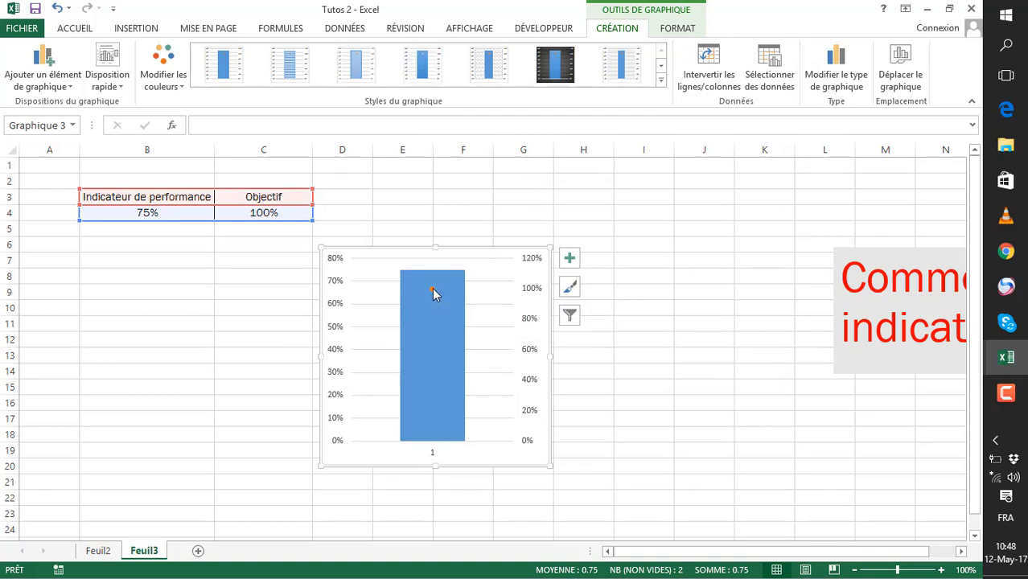
# Narrow the chart so it spans about columns D to F, and delete its horizontal gridlines
pyautogui.moveTo(433, 295)
pyautogui.moveTo(550, 358); pyautogui.dragTo(510, 354)
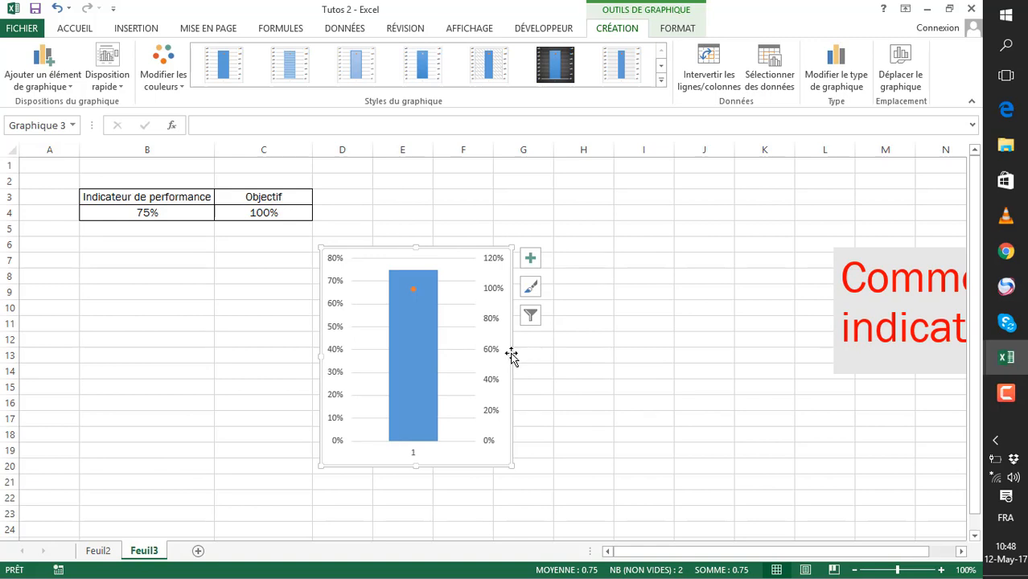
pyautogui.moveTo(509, 355); pyautogui.dragTo(507, 355)
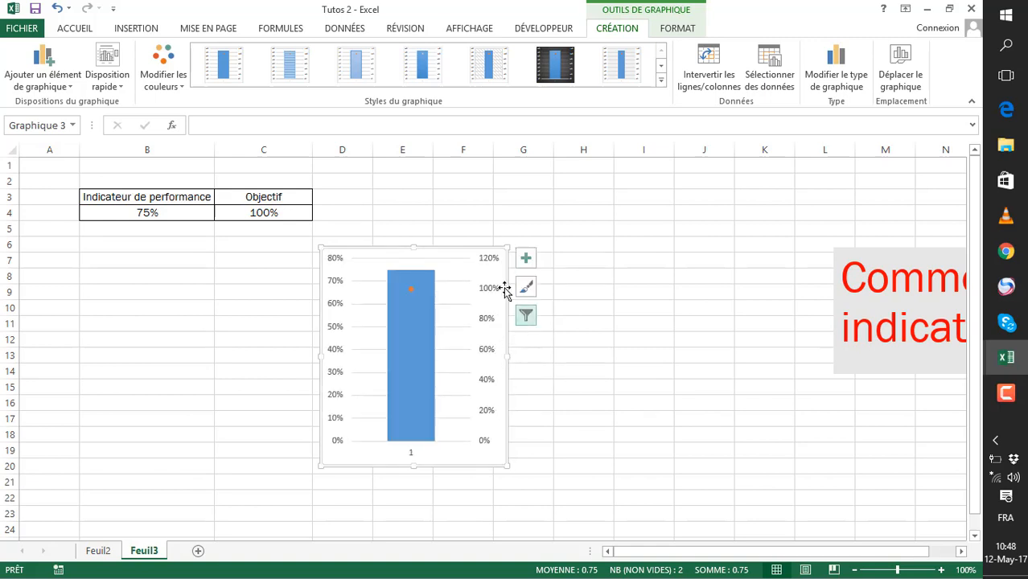
pyautogui.click(449, 266)
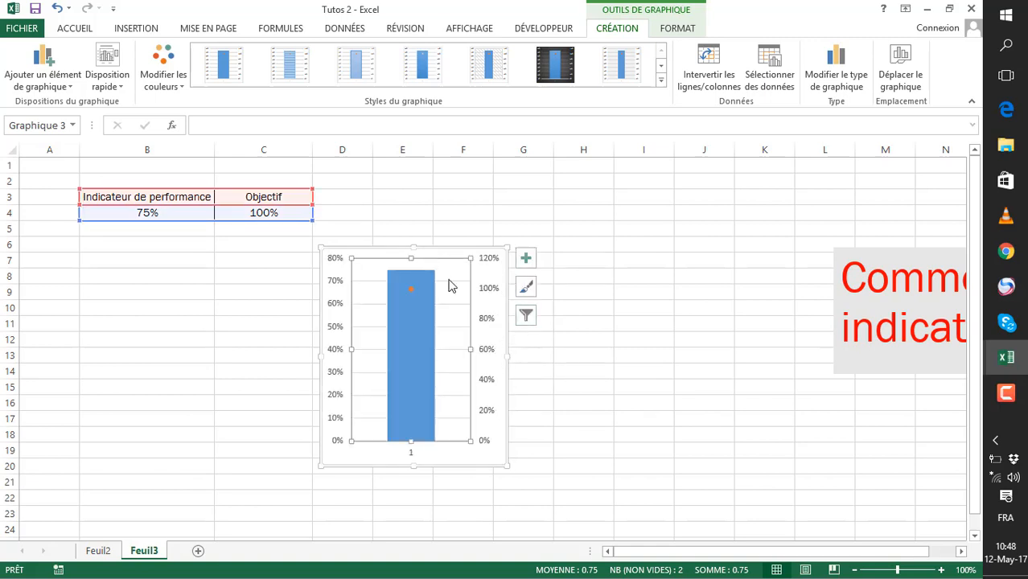
pyautogui.click(450, 285)
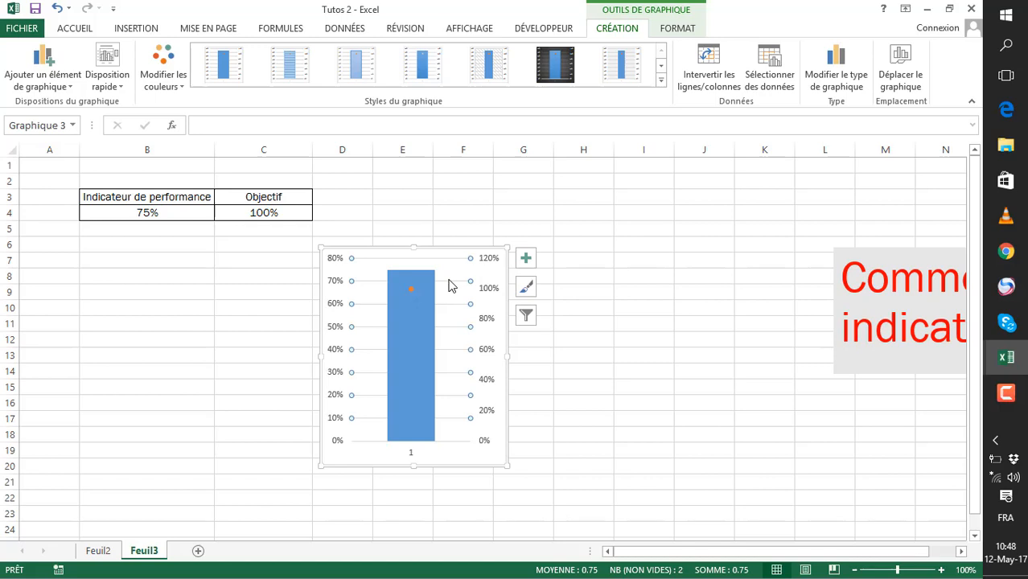
pyautogui.press('Delete')
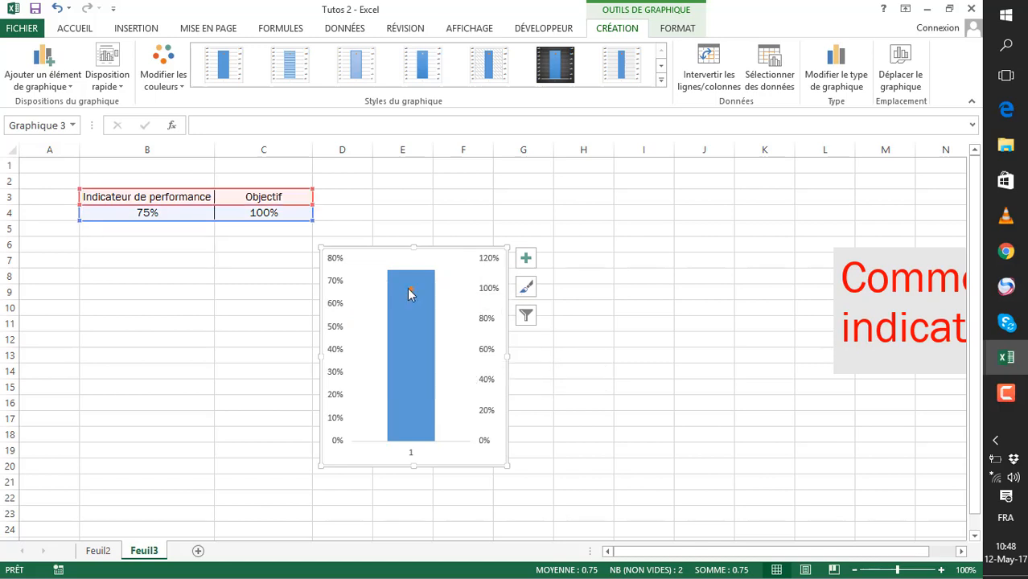
# Give the Objectif series a predefined long-dash marker and enlarge it to about size 48, spanning the column's width
pyautogui.click(414, 290)
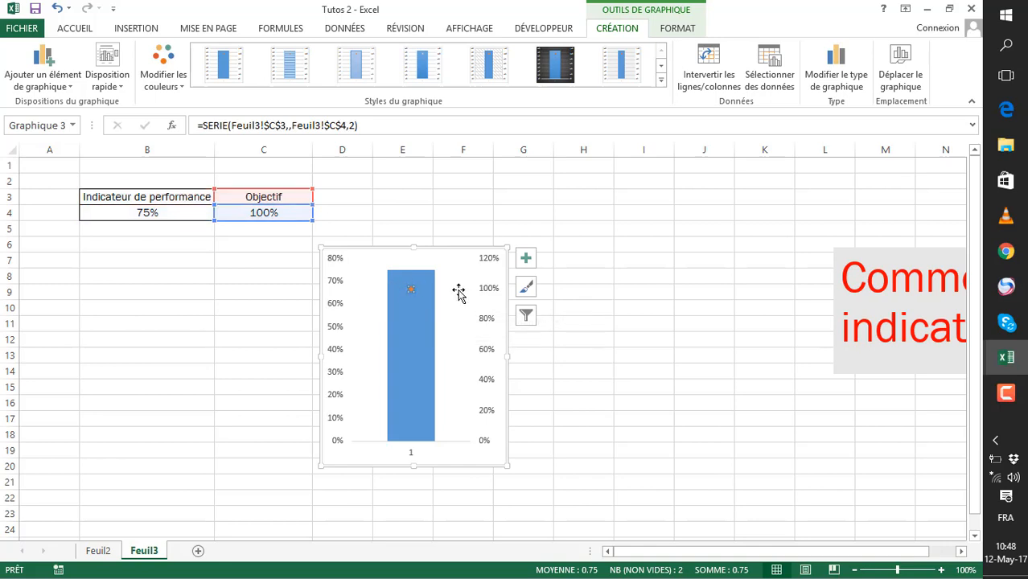
pyautogui.rightClick(411, 296)
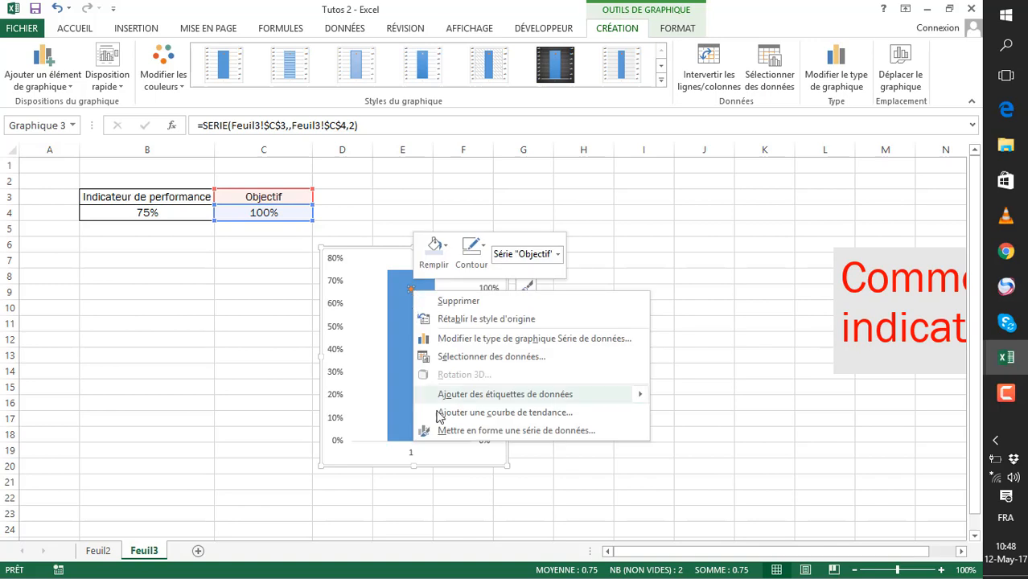
pyautogui.click(480, 429)
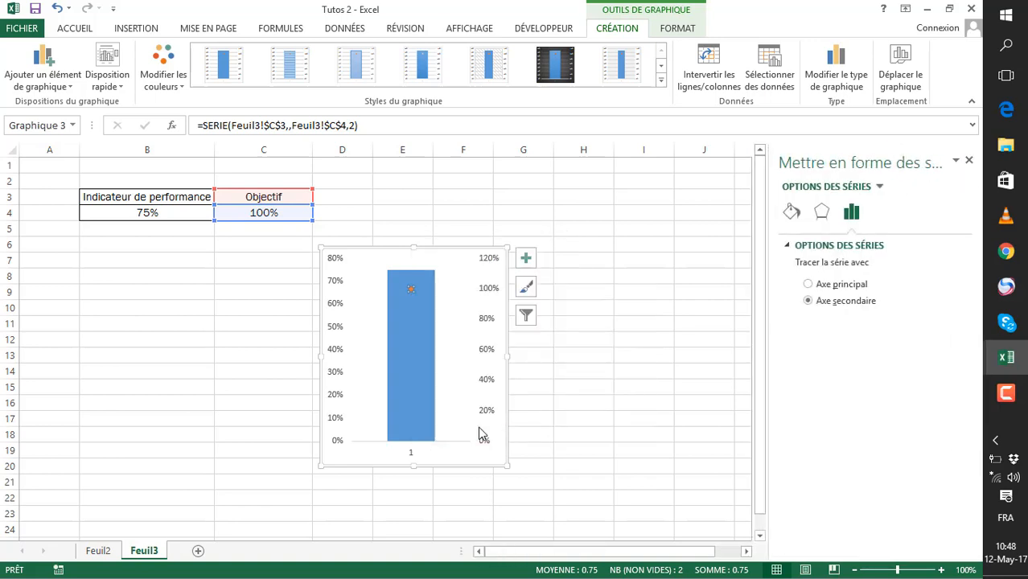
pyautogui.click(791, 213)
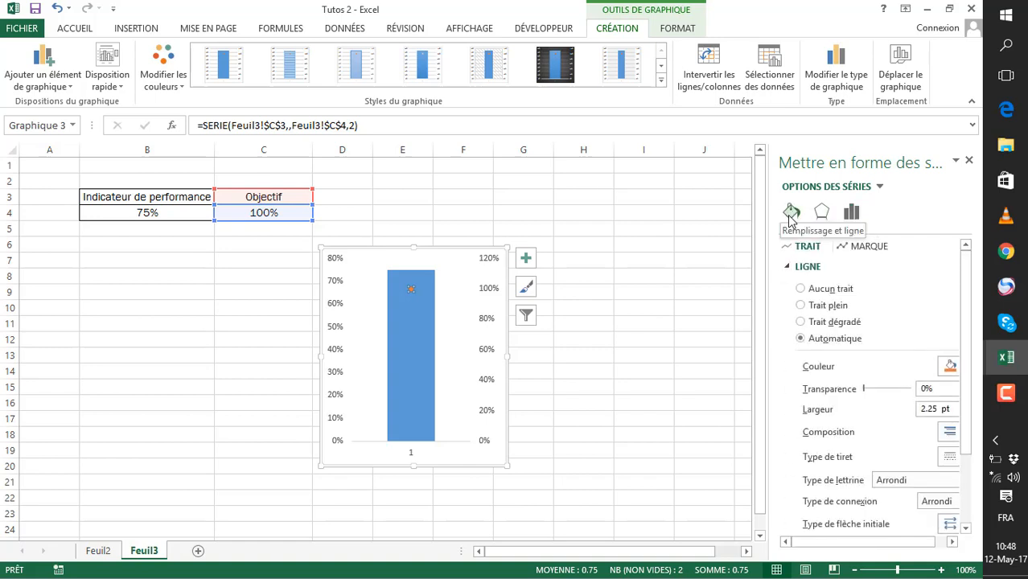
pyautogui.click(860, 251)
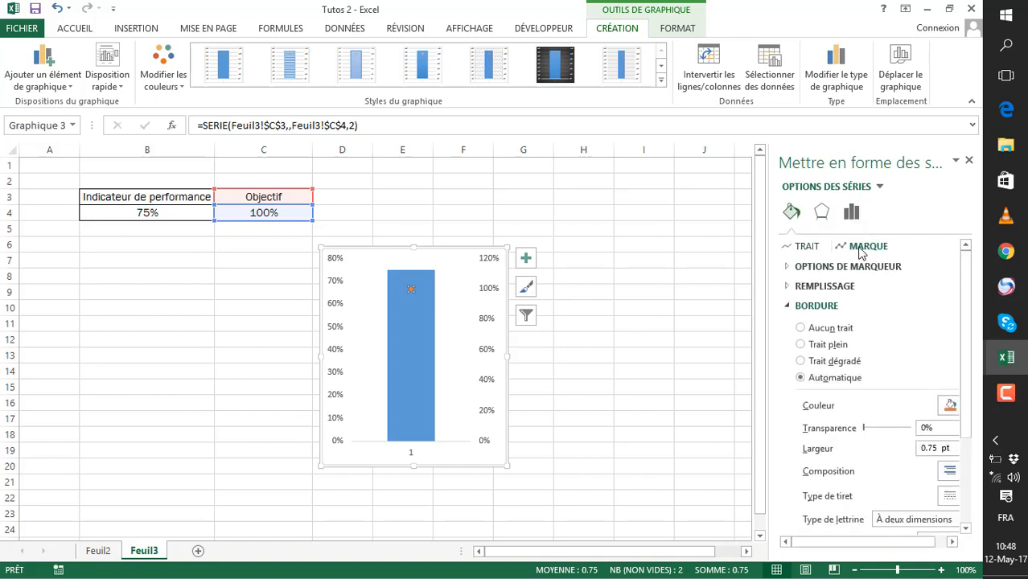
pyautogui.click(788, 267)
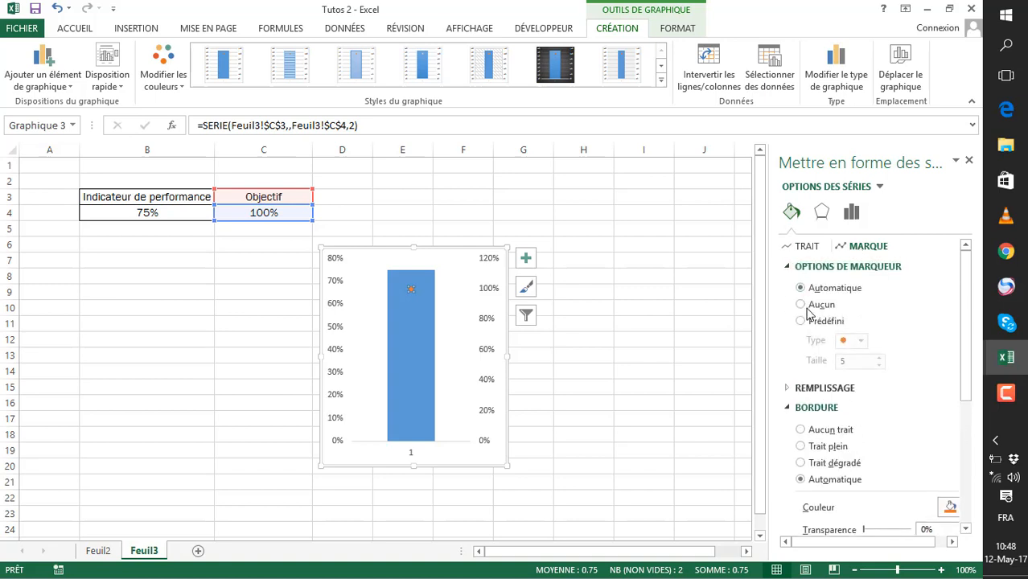
pyautogui.click(810, 323)
pyautogui.click(860, 340)
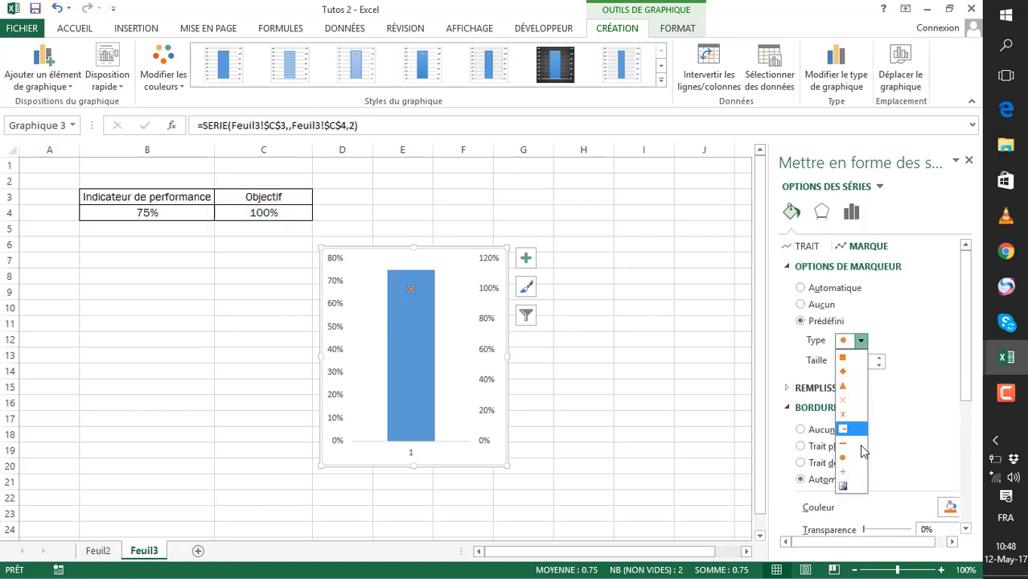
pyautogui.click(854, 444)
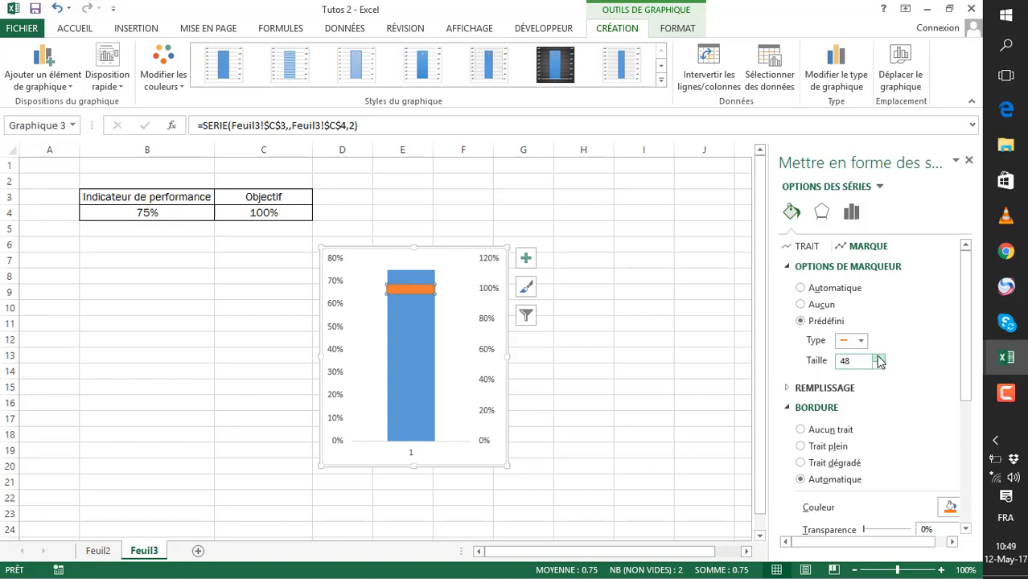
pyautogui.click(880, 357)
pyautogui.click(426, 348)
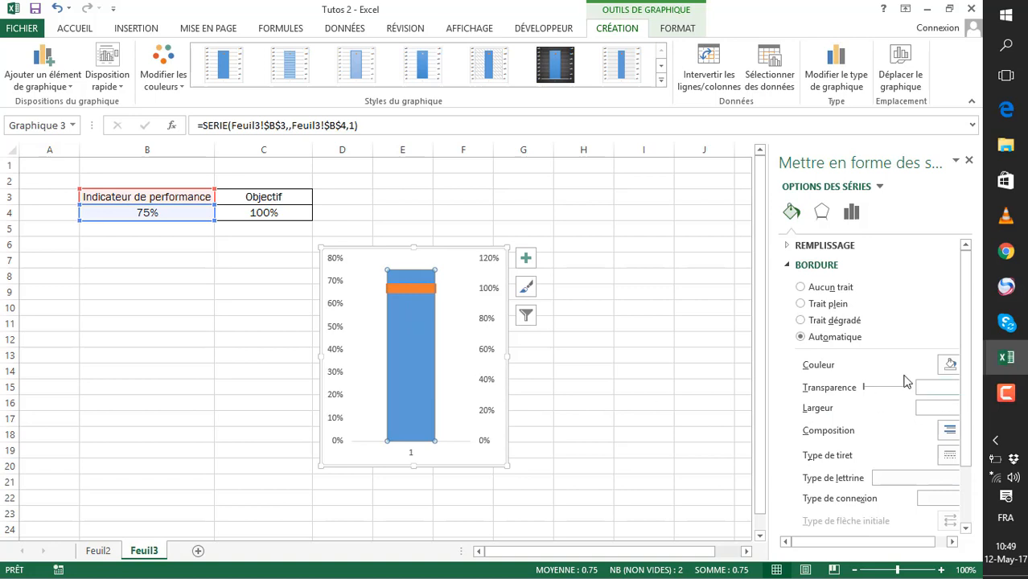
pyautogui.click(401, 290)
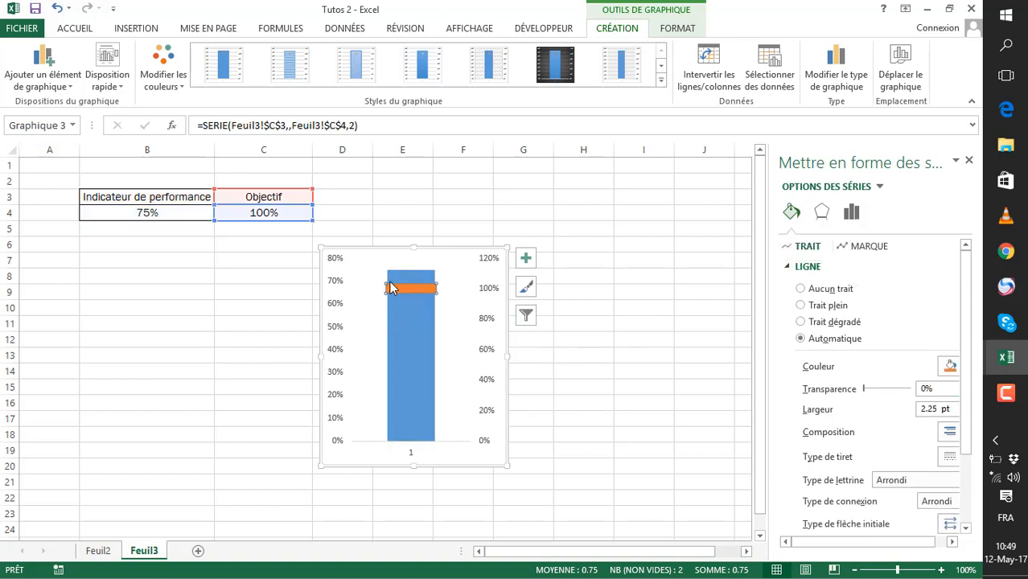
# Give the Objectif series' dash marker a solid red fill
pyautogui.click(846, 246)
pyautogui.scroll(-4, 836, 398)
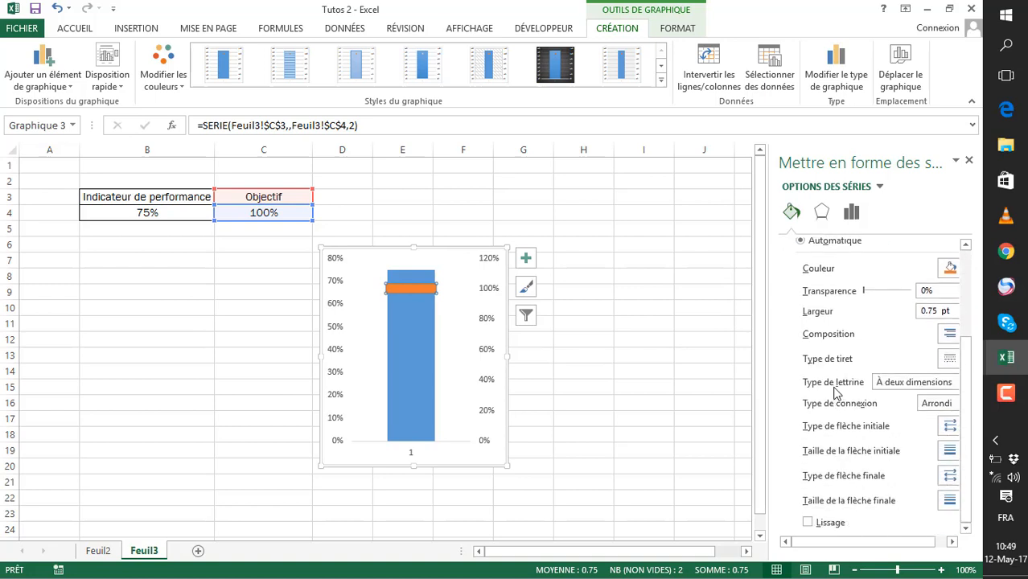
pyautogui.scroll(3, 836, 376)
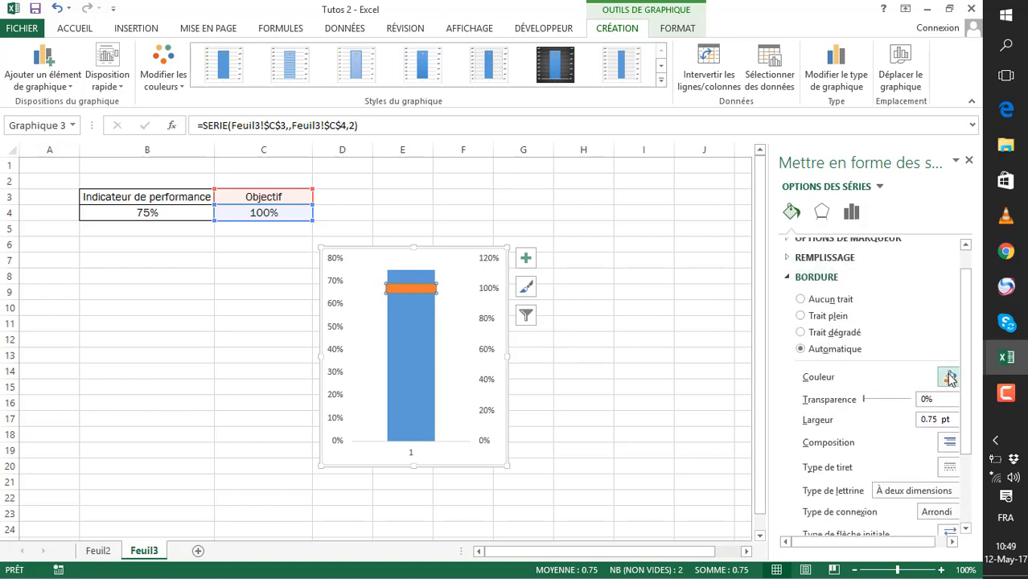
pyautogui.click(787, 277)
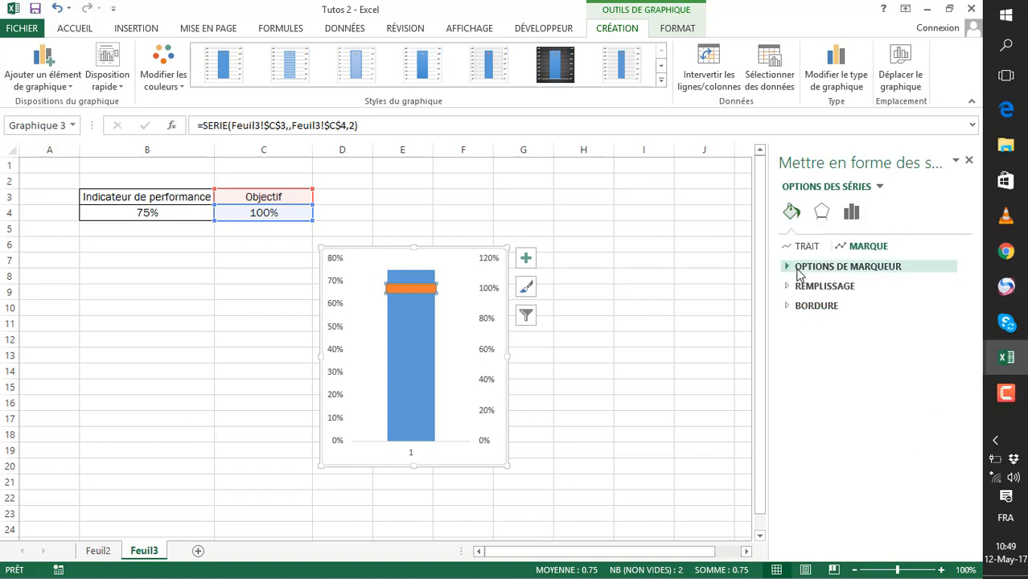
pyautogui.click(784, 268)
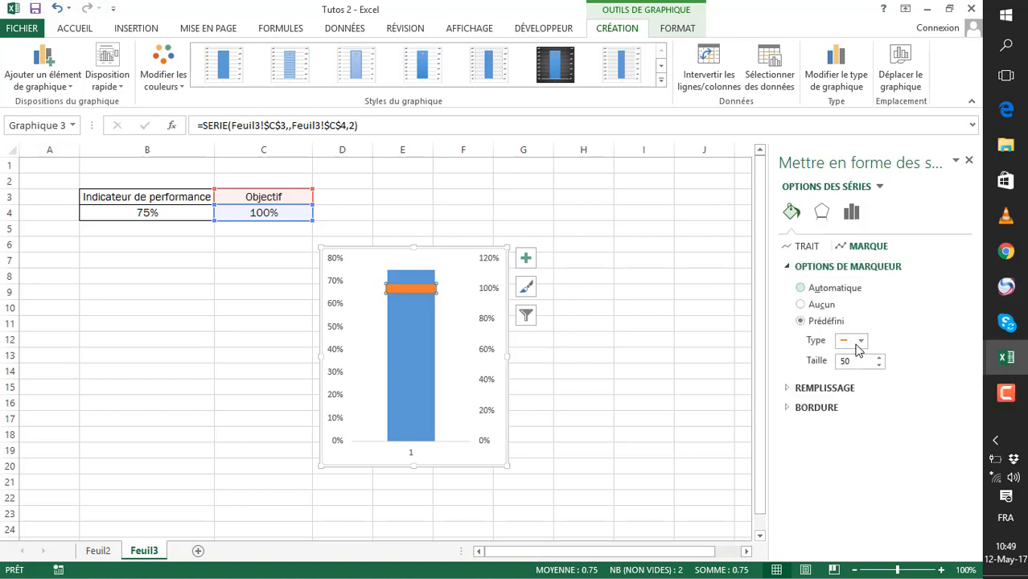
pyautogui.click(792, 388)
pyautogui.scroll(-1, 903, 428)
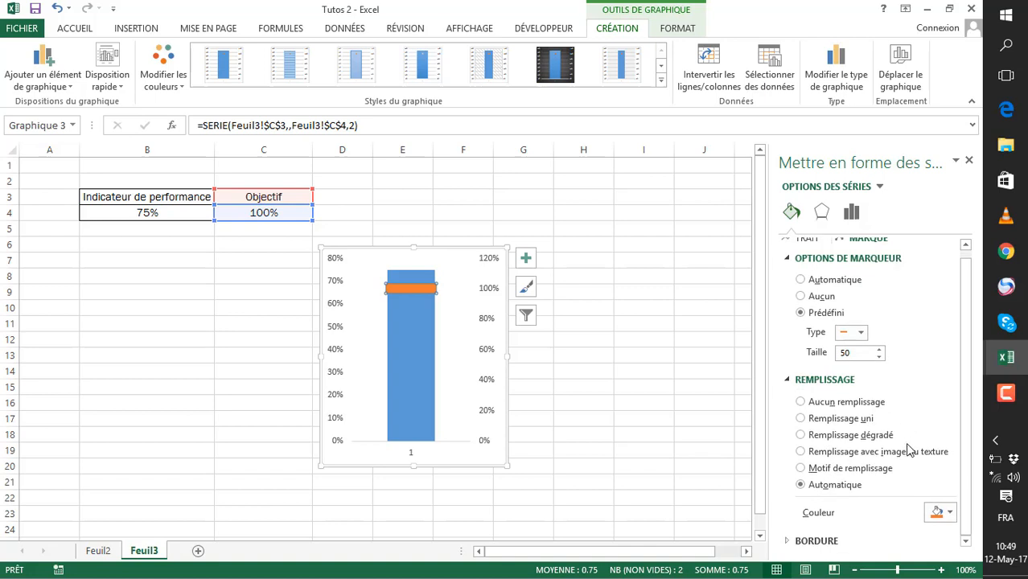
pyautogui.click(827, 420)
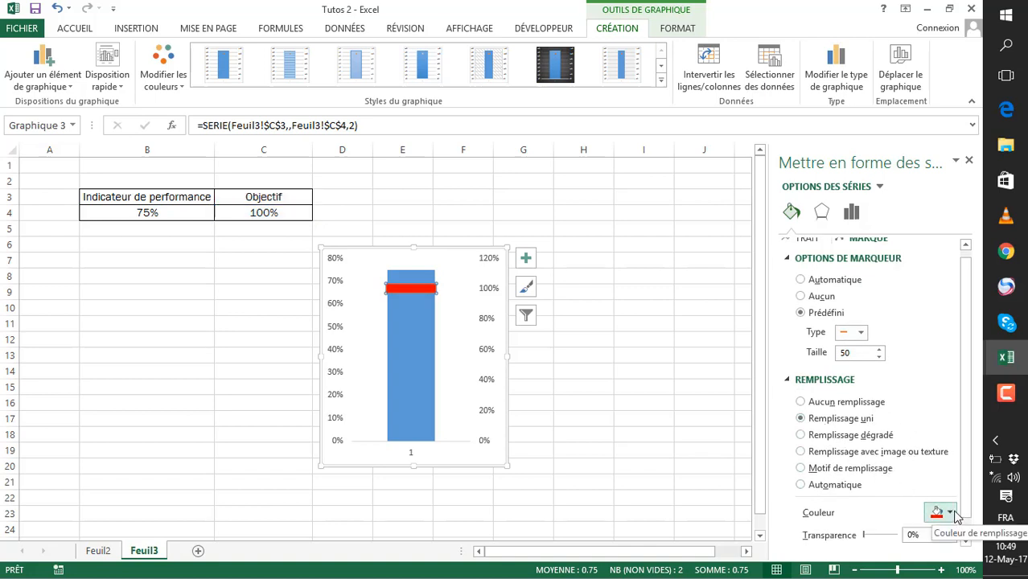
pyautogui.scroll(-2, 965, 455)
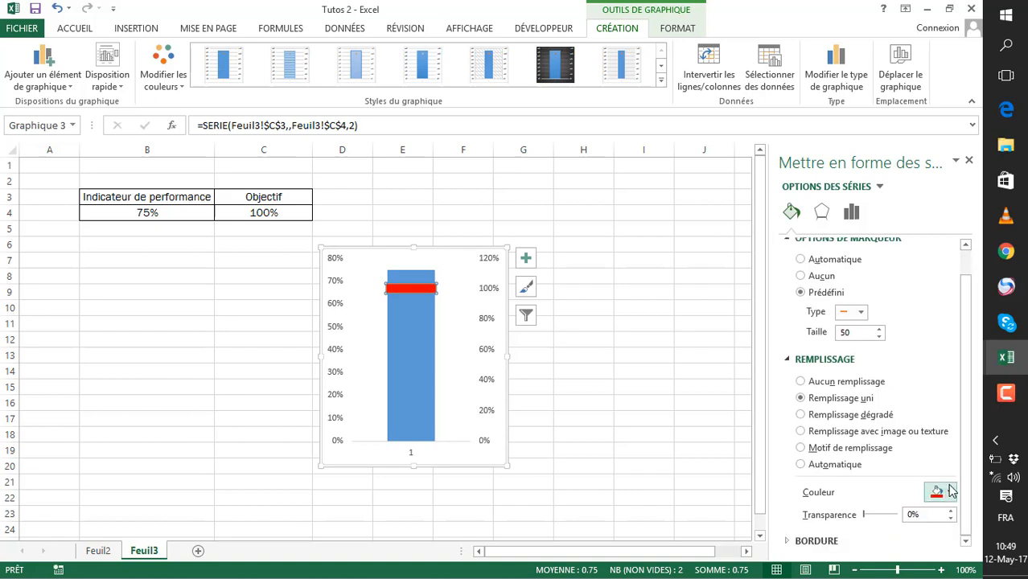
pyautogui.click(950, 491)
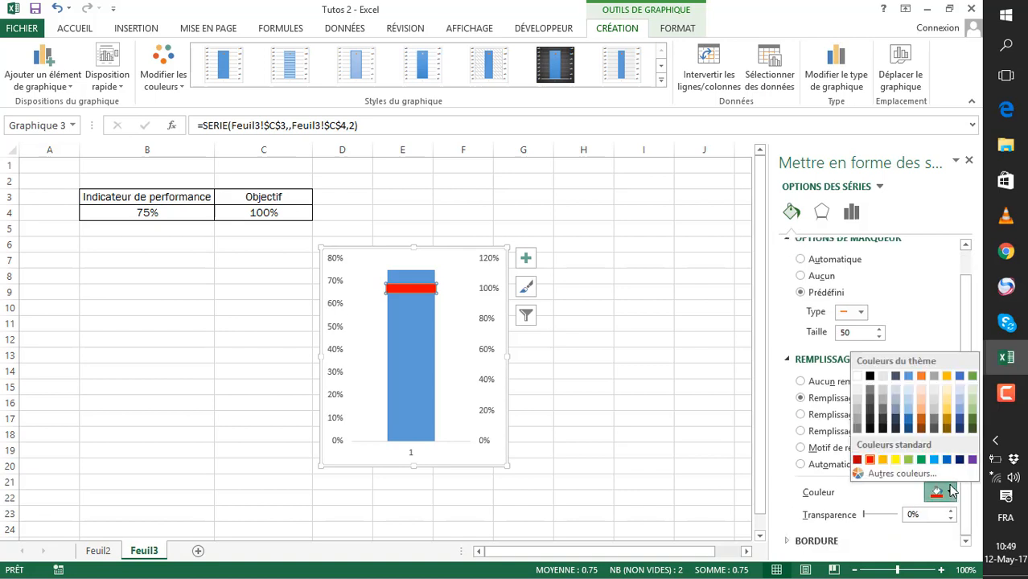
pyautogui.click(870, 460)
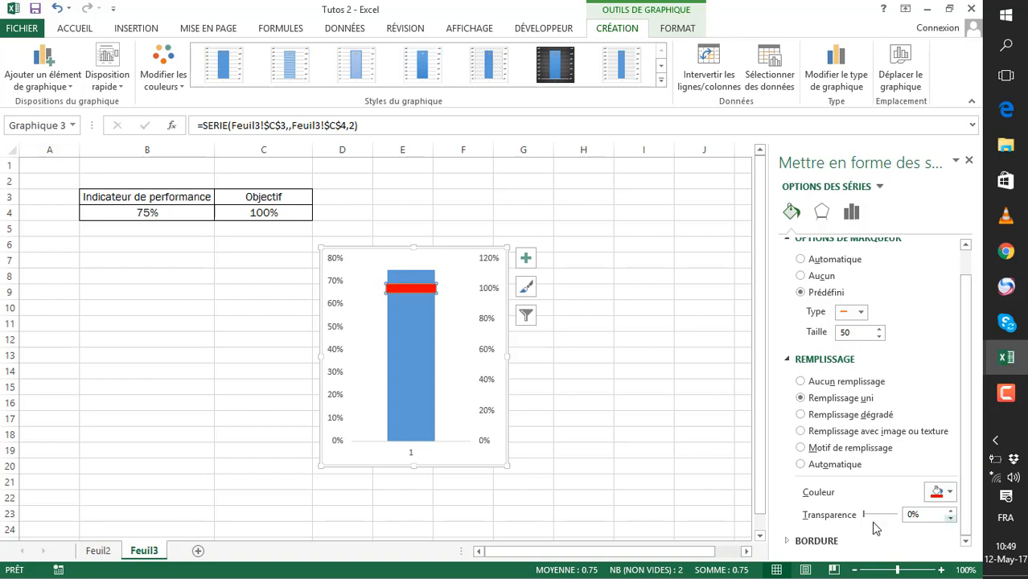
# Set the Objectif marker's border to a solid red line
pyautogui.click(791, 360)
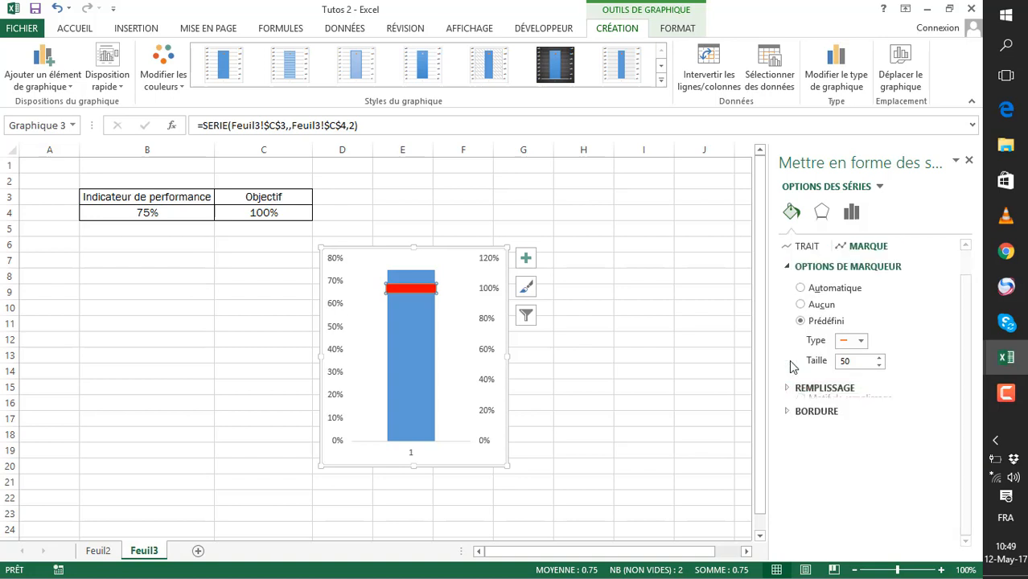
pyautogui.click(793, 408)
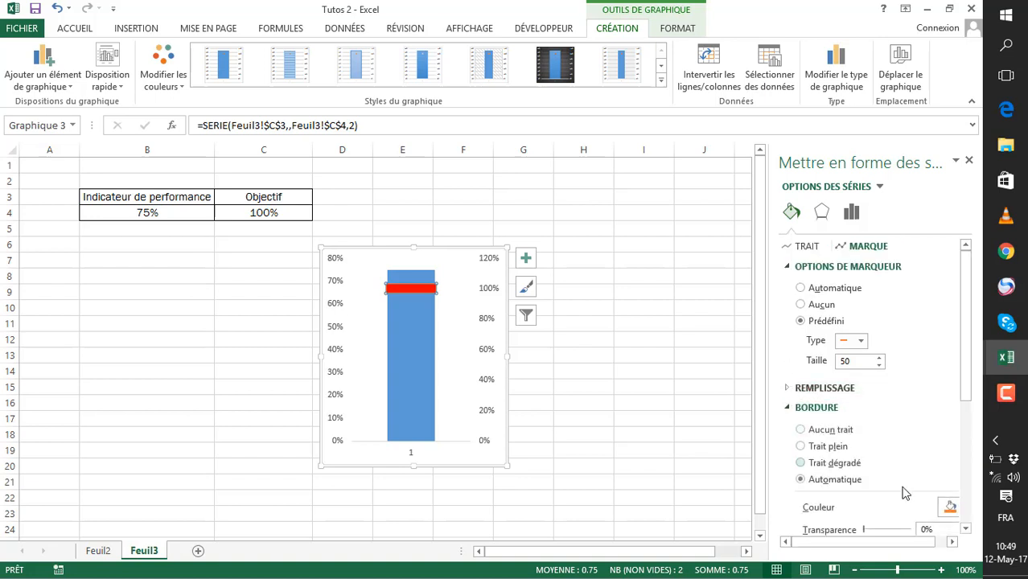
pyautogui.click(949, 507)
pyautogui.click(869, 476)
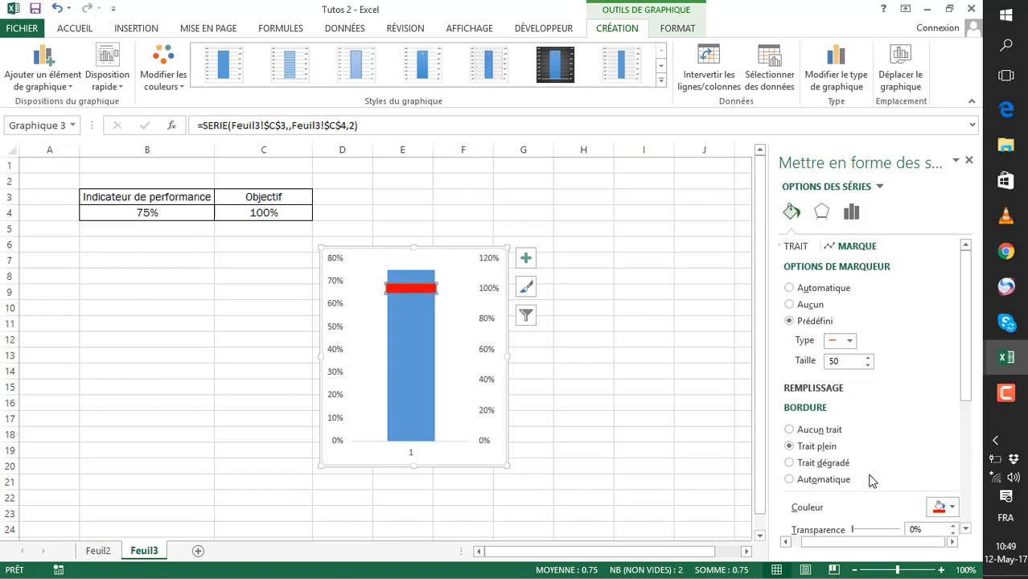
pyautogui.click(796, 246)
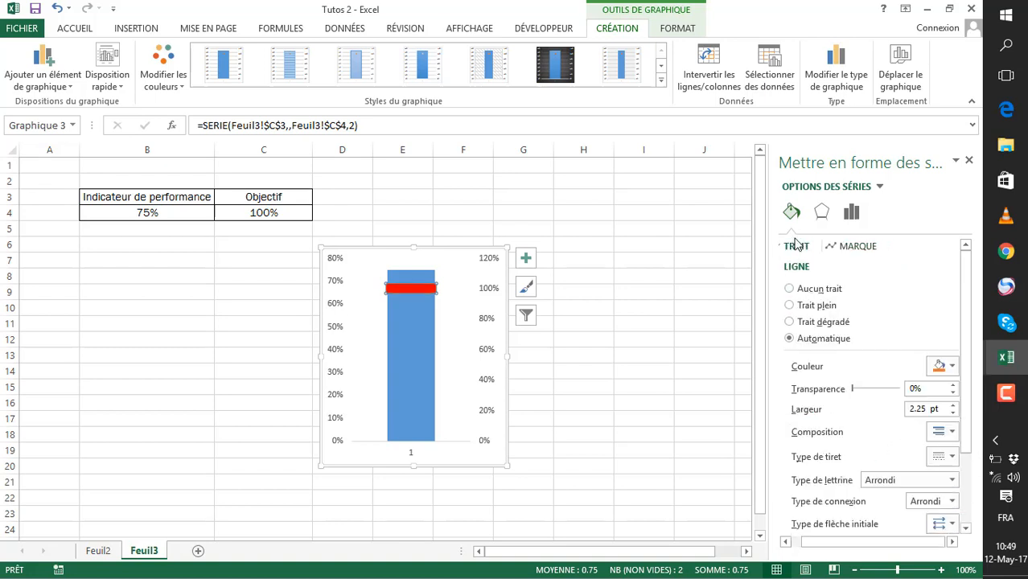
# Delete the chart's secondary vertical axis and its horizontal category axis
pyautogui.click(465, 374)
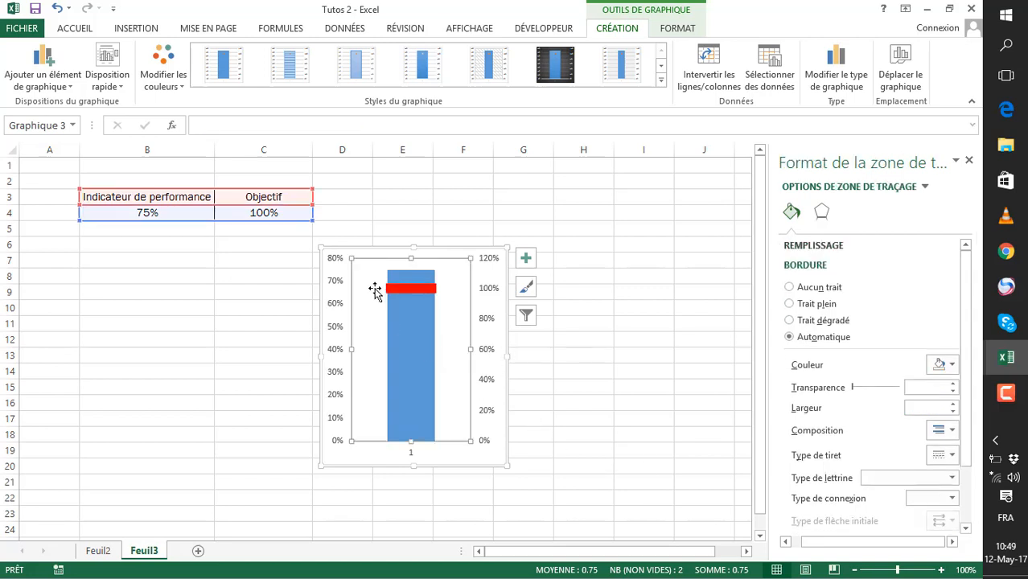
pyautogui.moveTo(436, 292)
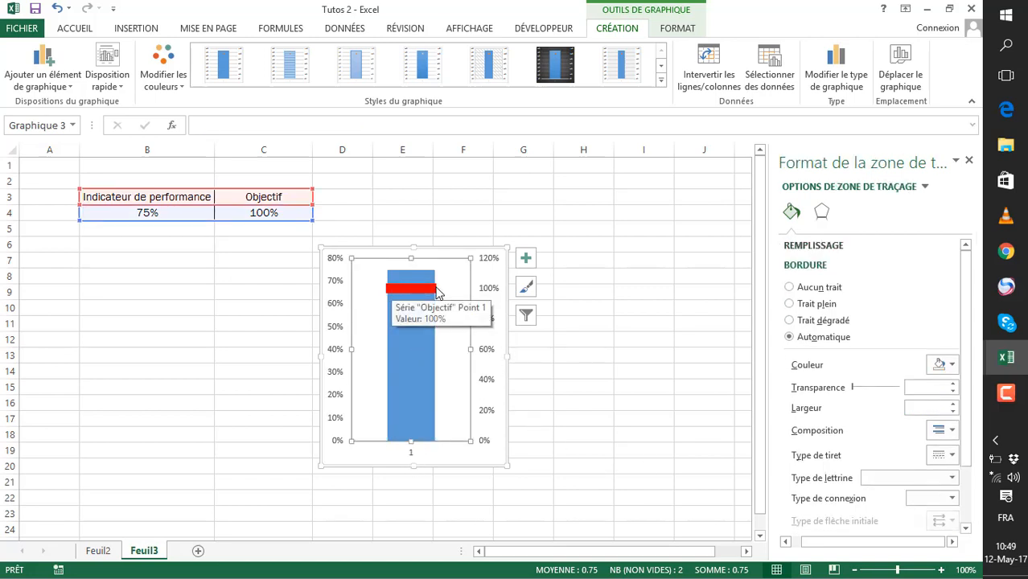
pyautogui.moveTo(420, 397)
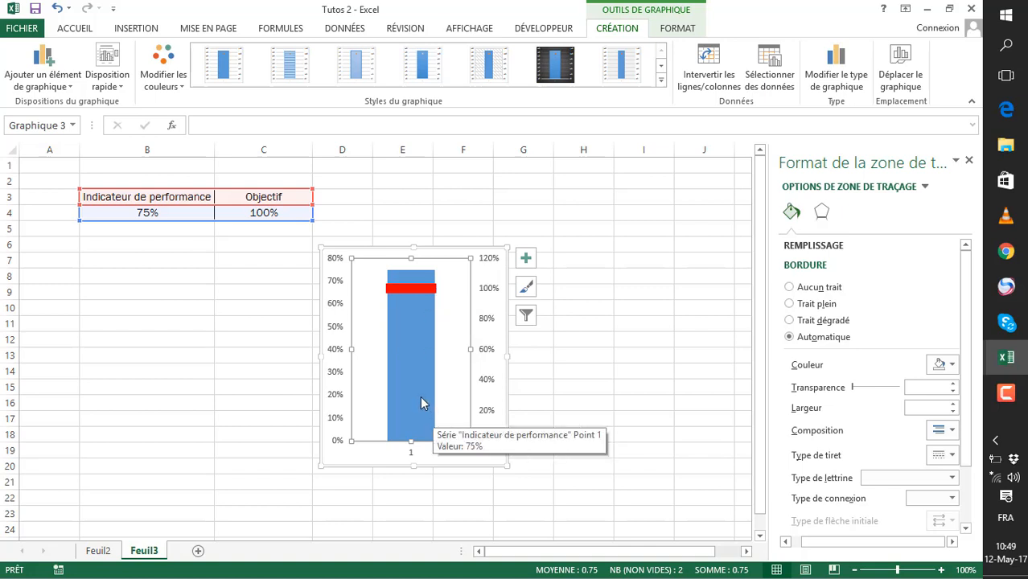
pyautogui.click(486, 294)
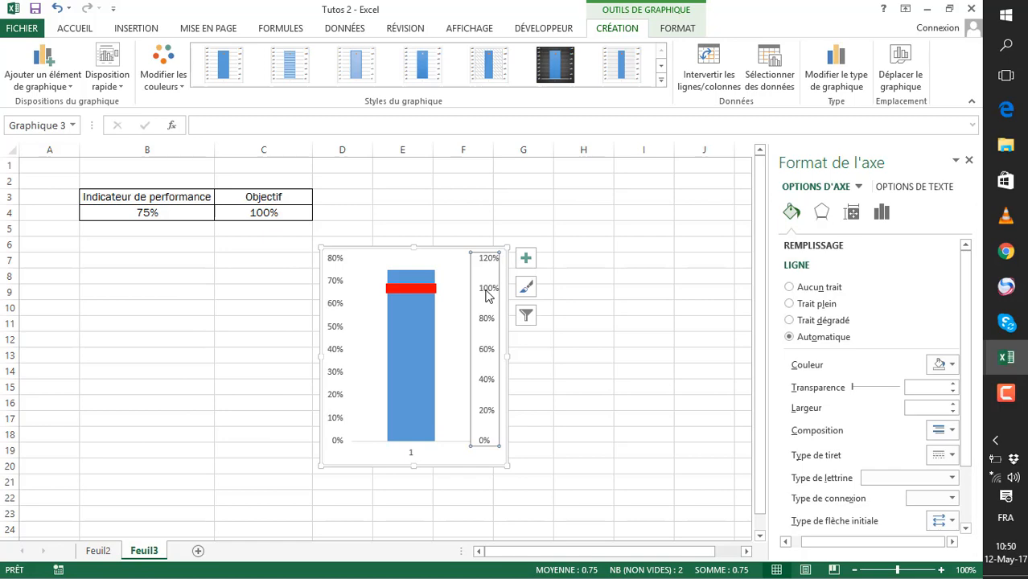
pyautogui.click(578, 290)
pyautogui.click(492, 290)
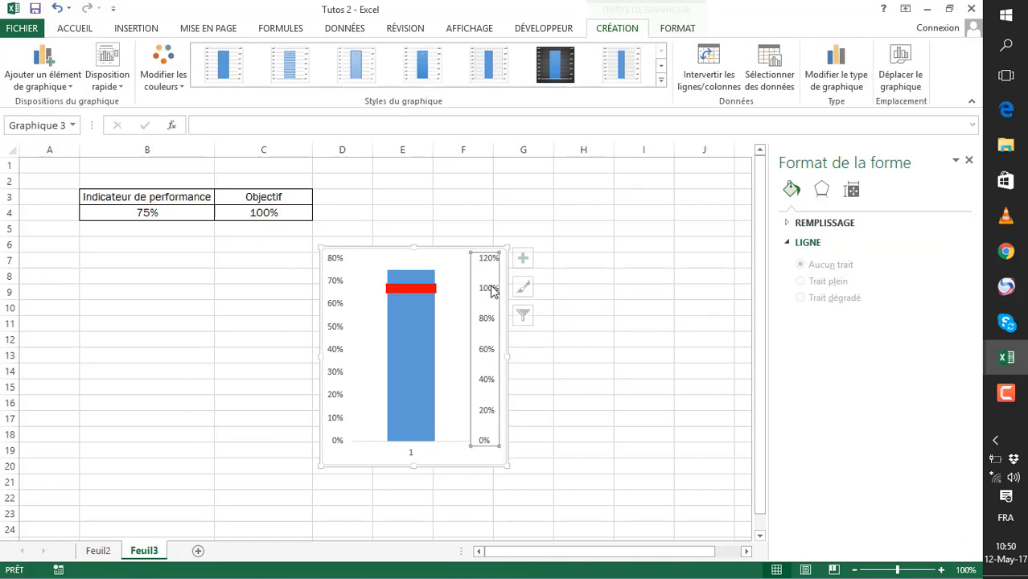
pyautogui.press('Delete')
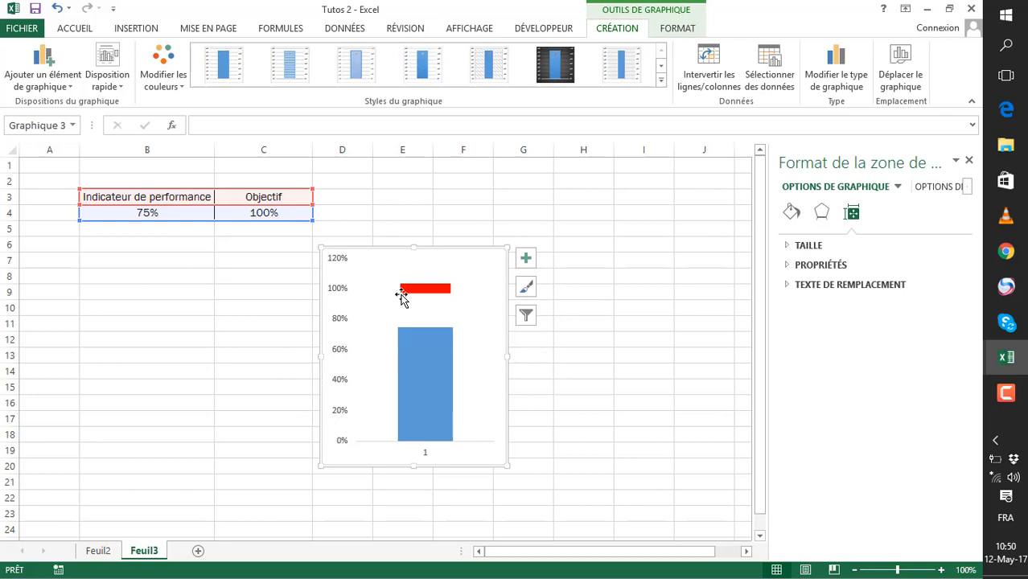
pyautogui.click(426, 458)
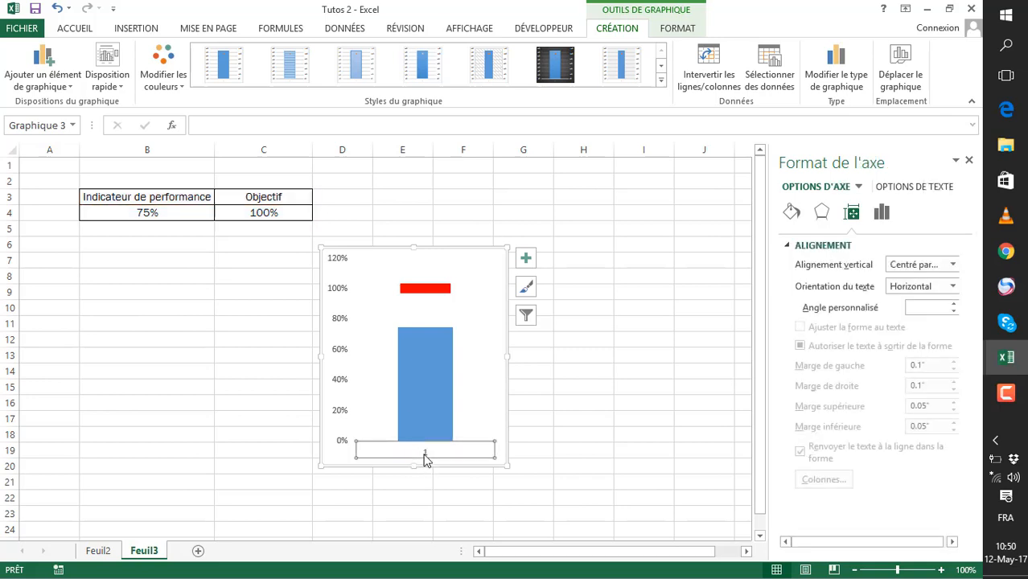
pyautogui.press('Delete')
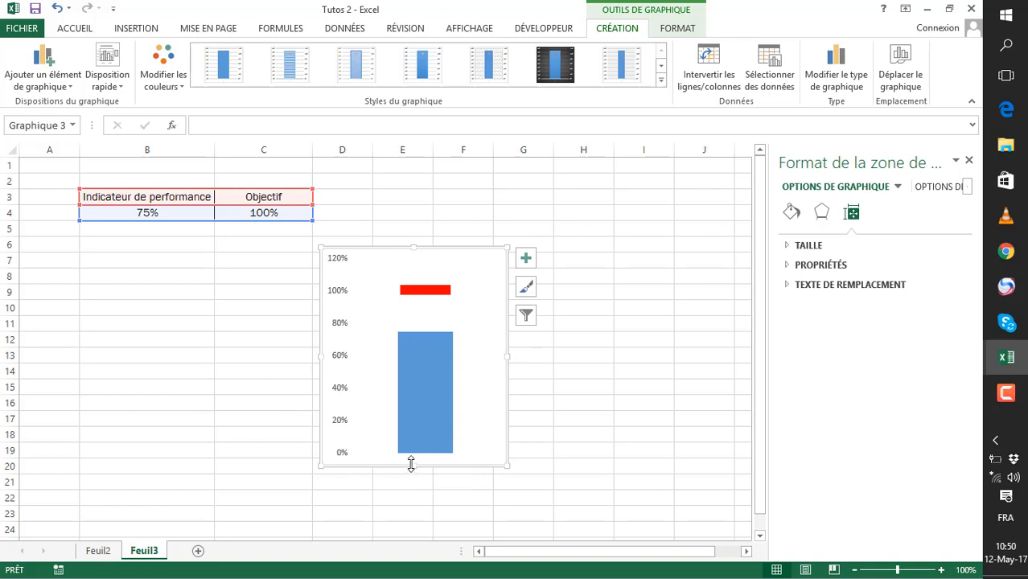
# Stretch the chart to about 17 rows tall and move it up to start in row 2, beside the table
pyautogui.moveTo(411, 464); pyautogui.dragTo(410, 515)
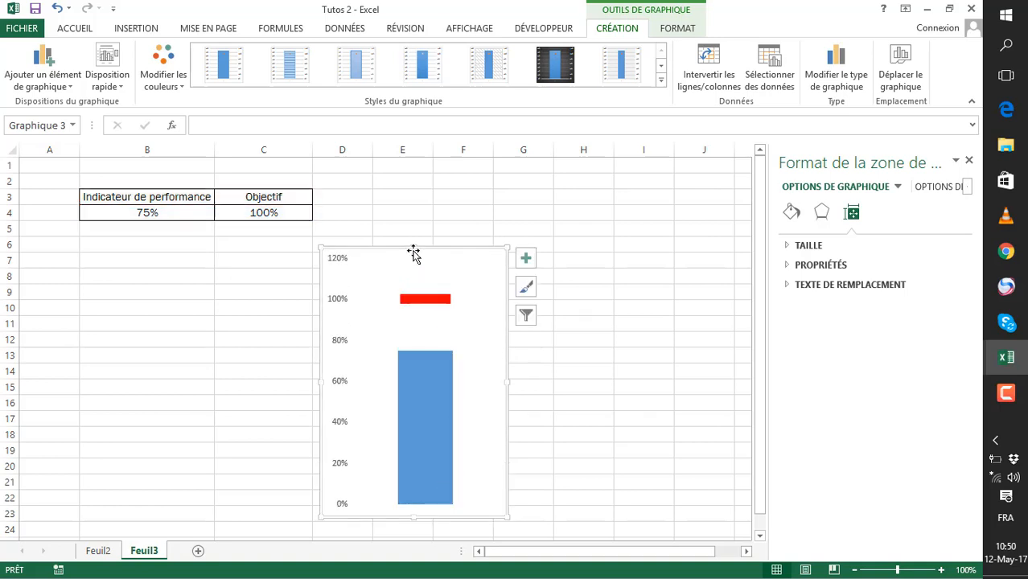
pyautogui.moveTo(408, 255); pyautogui.dragTo(411, 182)
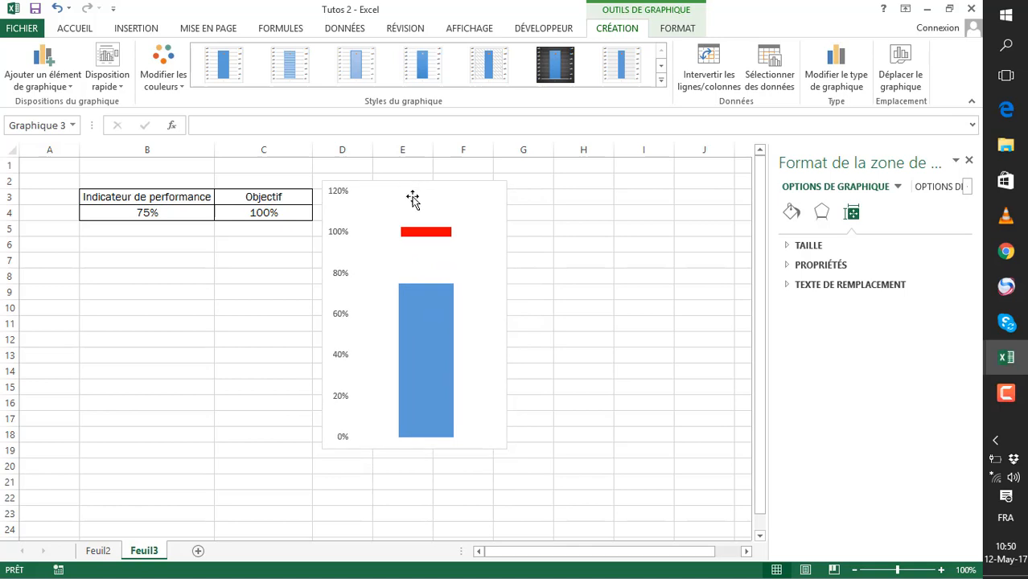
# Fill the Indicateur de performance column with the darkest green of the theme colours
pyautogui.click(443, 320)
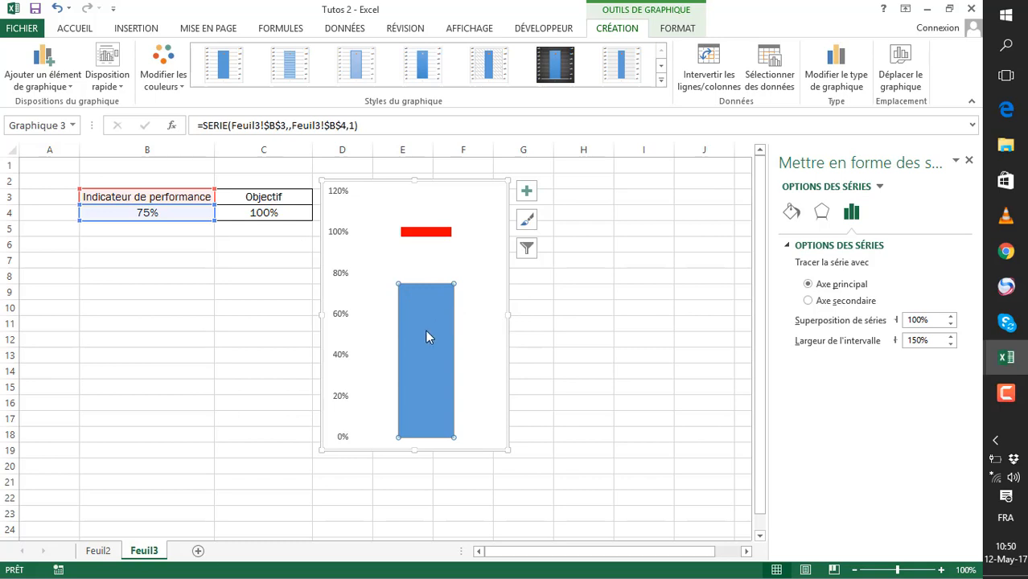
pyautogui.moveTo(426, 331)
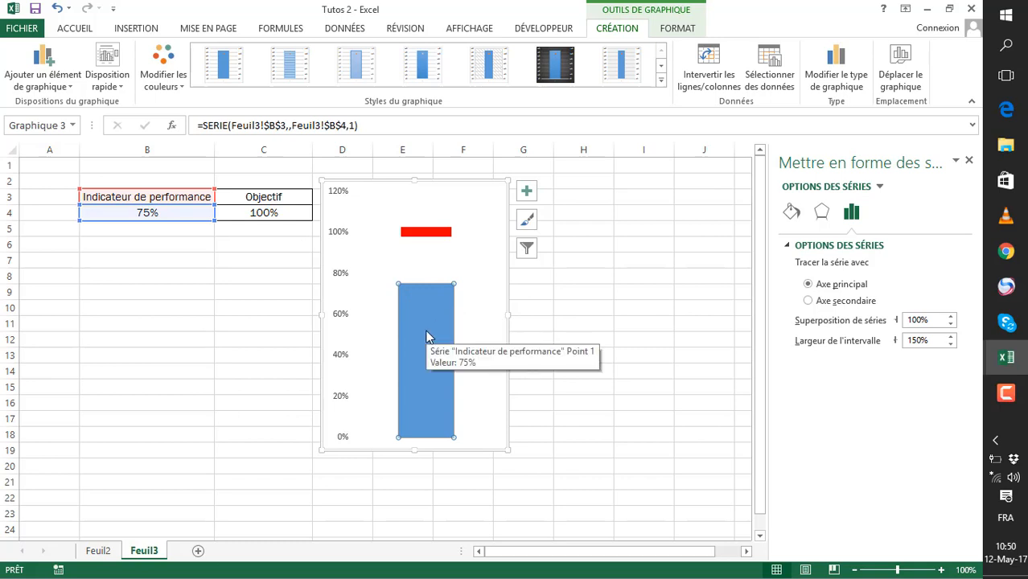
pyautogui.click(680, 29)
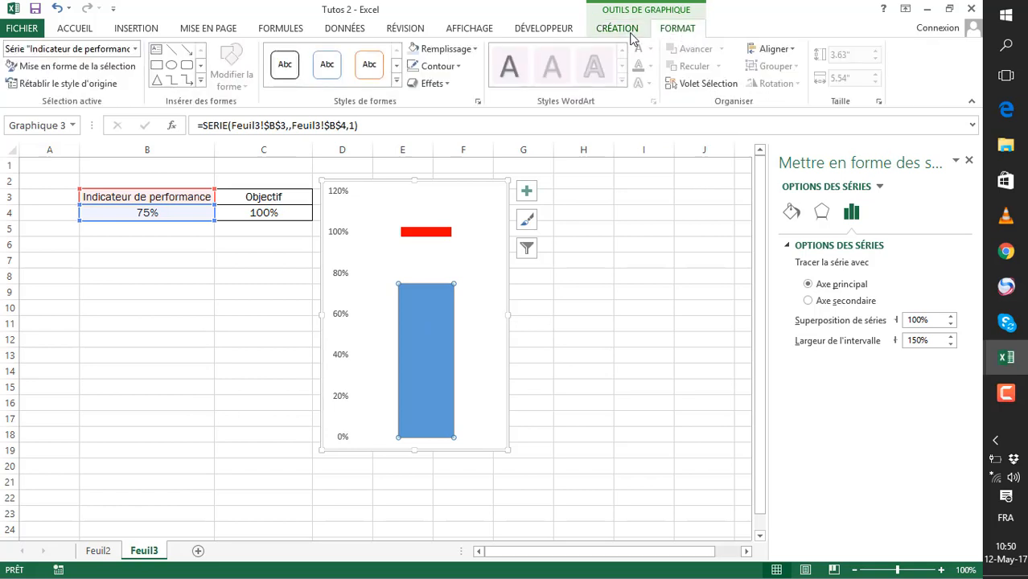
pyautogui.click(467, 50)
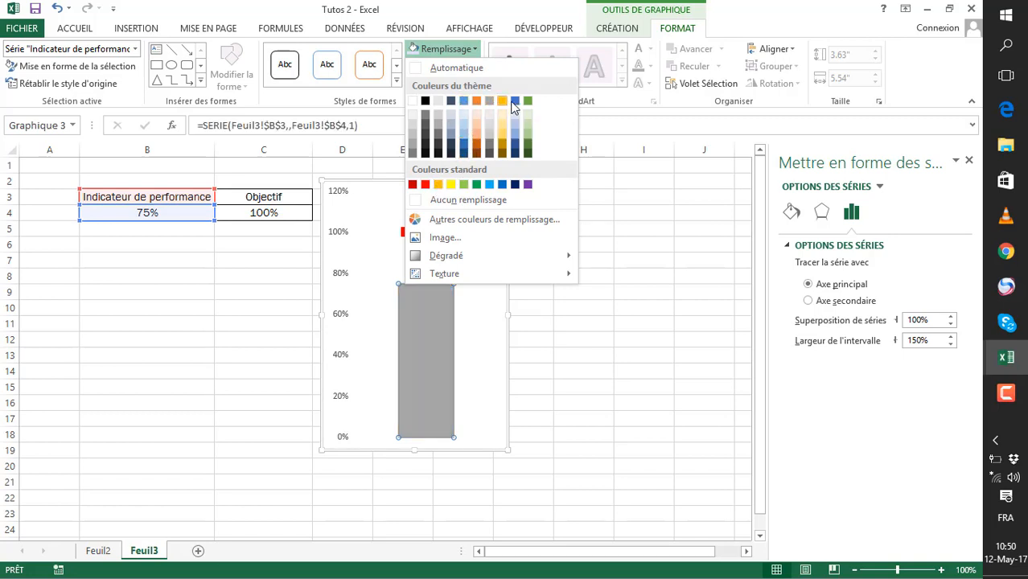
pyautogui.click(529, 153)
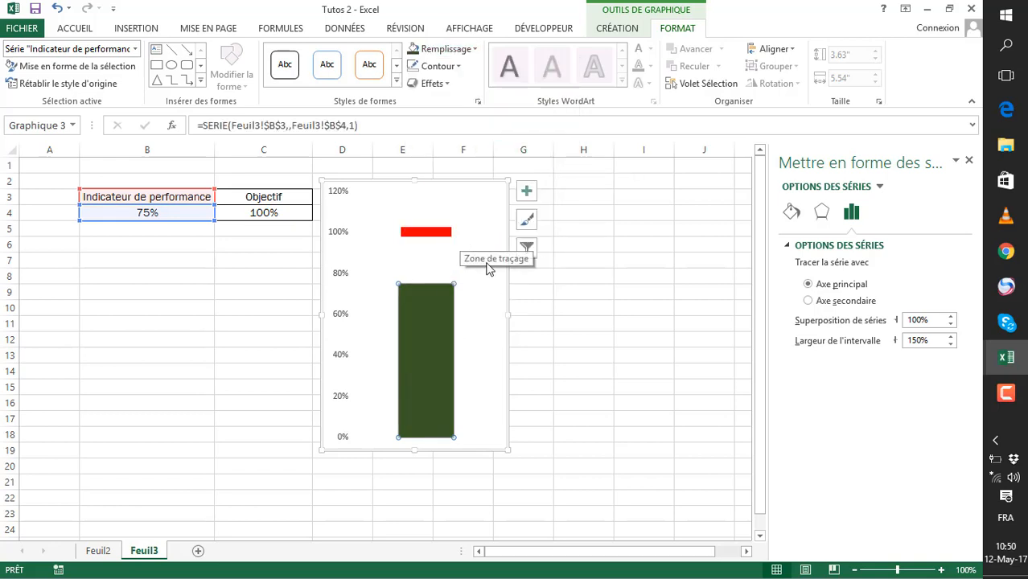
# Narrow the plot area and reduce the chart's width to about 2.26"
pyautogui.click(485, 387)
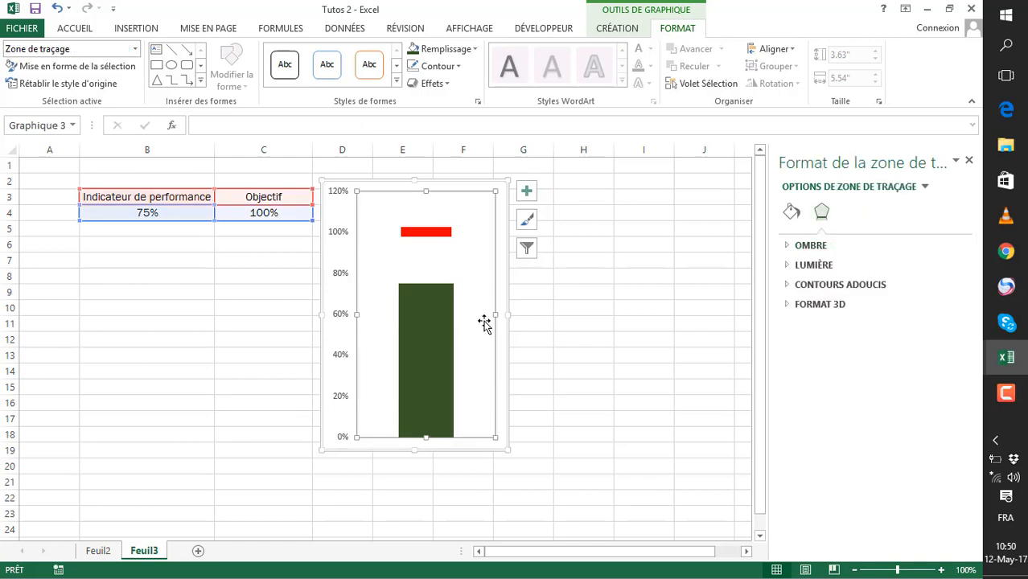
pyautogui.moveTo(493, 314); pyautogui.dragTo(477, 314)
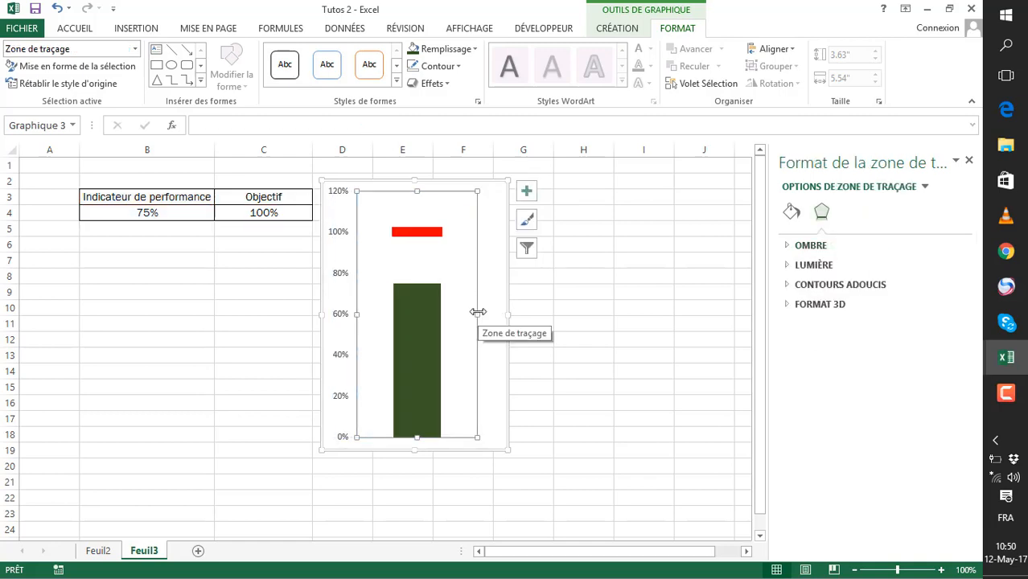
pyautogui.moveTo(477, 316)
pyautogui.mouseDown()
pyautogui.moveTo(464, 315)
pyautogui.moveTo(484, 311)
pyautogui.moveTo(473, 336)
pyautogui.mouseUp()
pyautogui.click(438, 290)
pyautogui.click(522, 356)
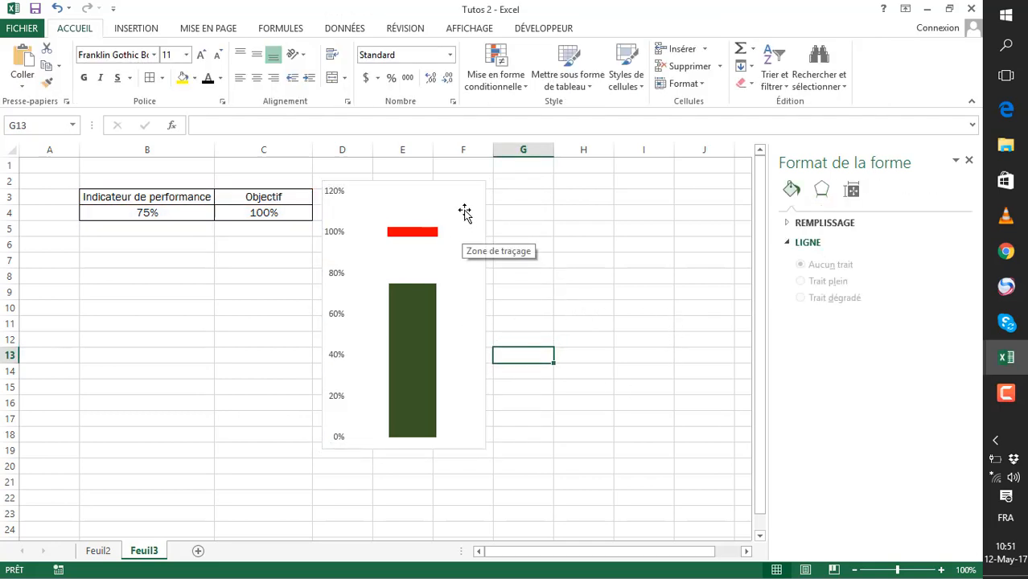
# Shift the chart slightly right and down so its edge starts near the middle of column D
pyautogui.click(443, 192)
pyautogui.moveTo(435, 183)
pyautogui.mouseDown()
pyautogui.moveTo(457, 215)
pyautogui.moveTo(452, 186)
pyautogui.mouseUp()
pyautogui.click(576, 383)
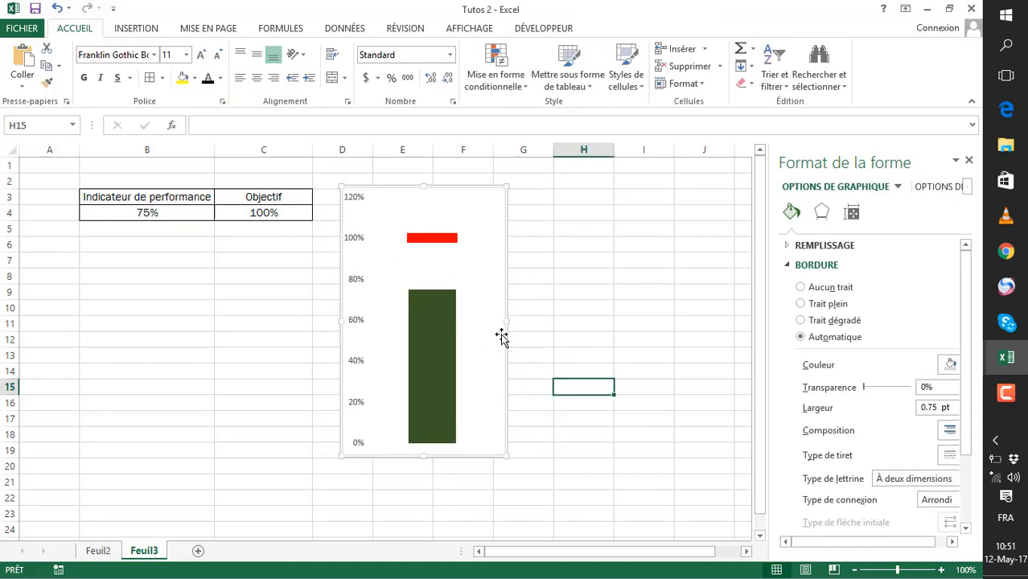
pyautogui.click(406, 344)
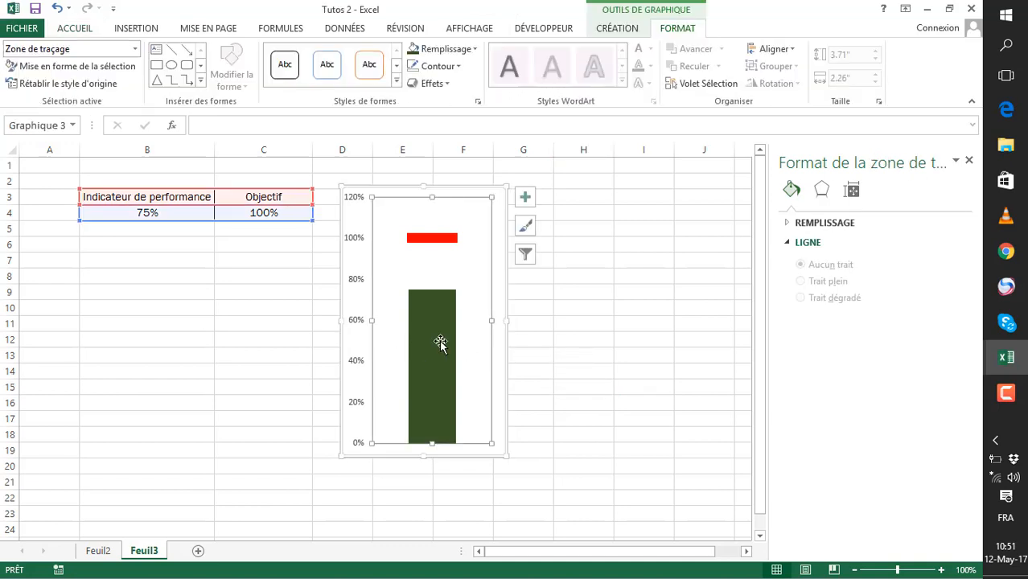
pyautogui.click(440, 342)
pyautogui.rightClick(435, 338)
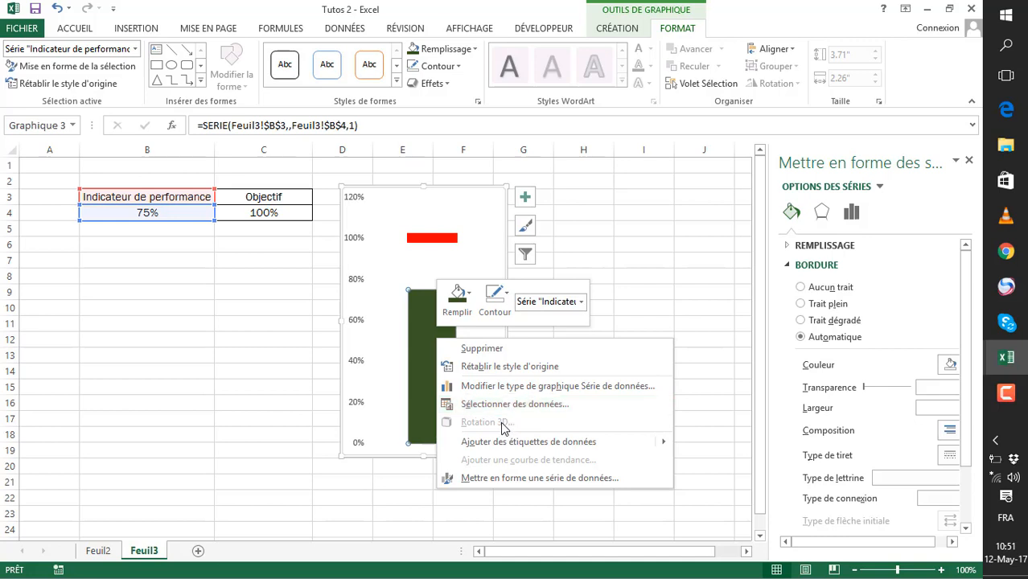
pyautogui.click(404, 221)
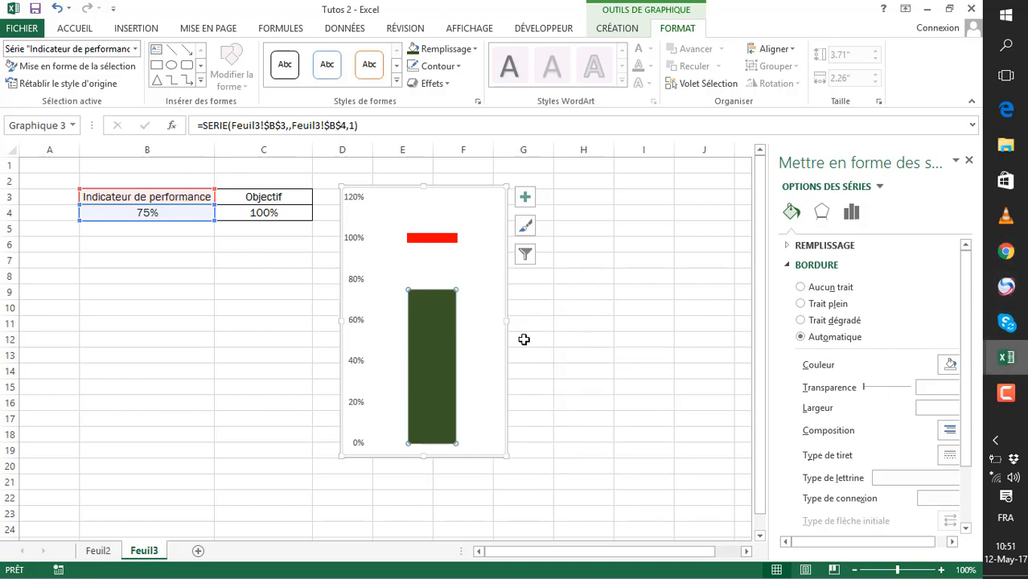
pyautogui.click(1022, 396)
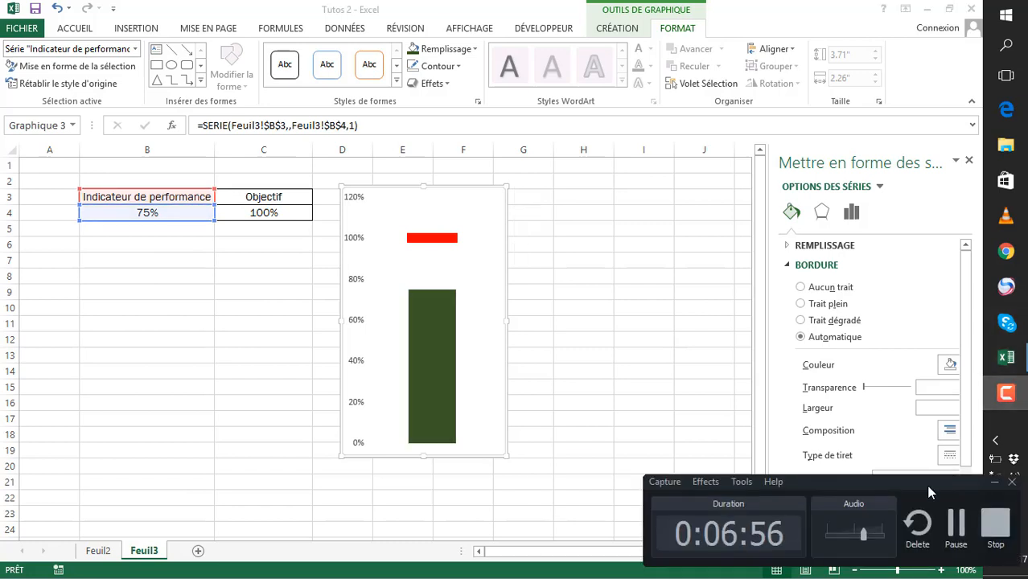
pyautogui.click(957, 526)
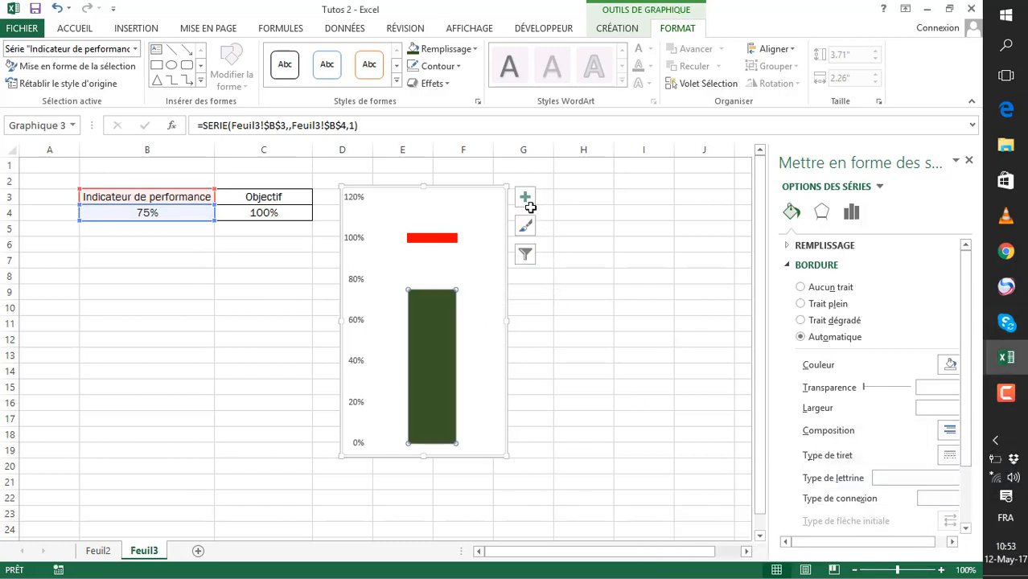
# Set all the chart's text to the Franklin Gothic Book font at size 10.5
pyautogui.click(394, 196)
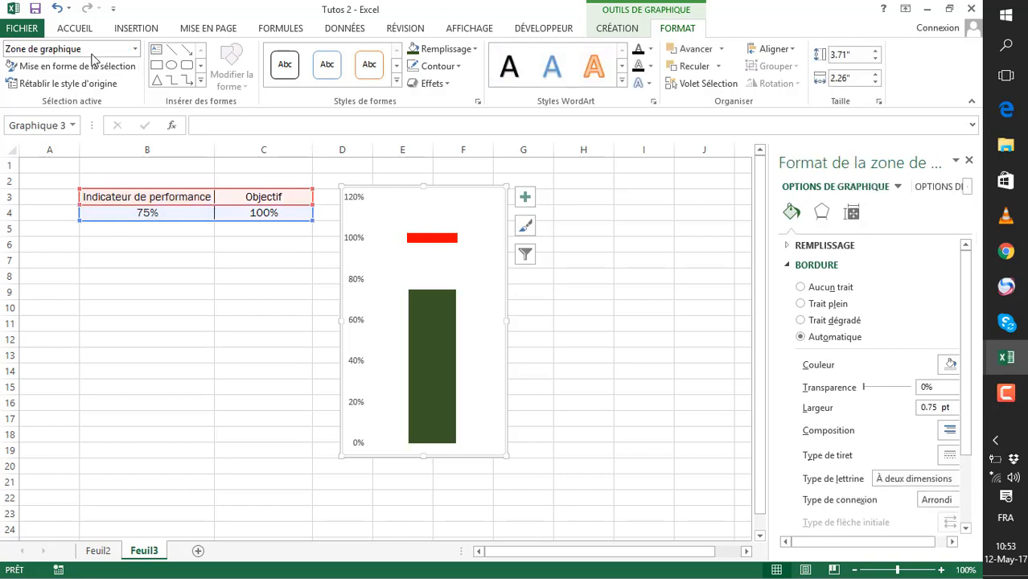
pyautogui.click(76, 30)
pyautogui.click(136, 56)
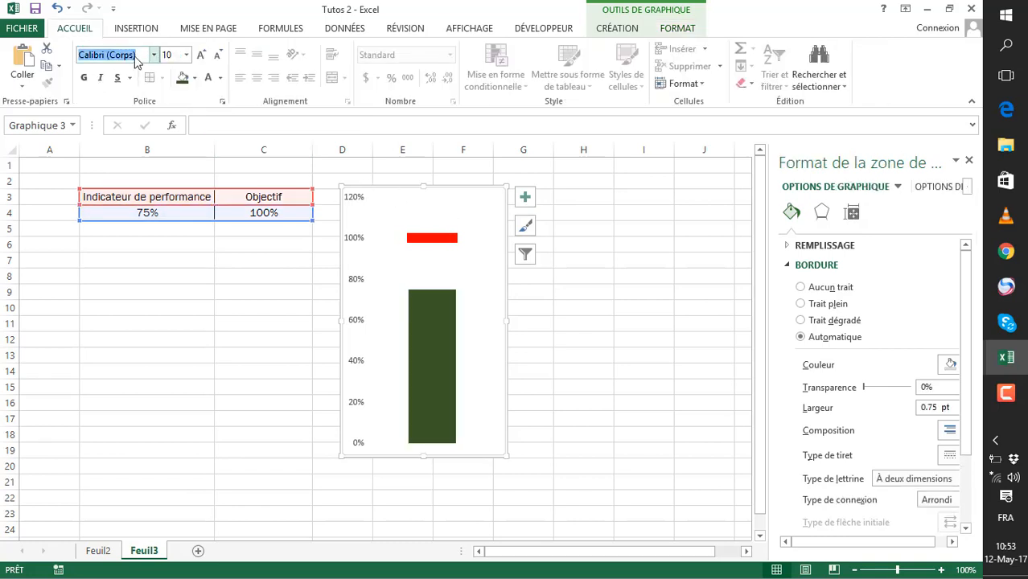
pyautogui.write('Franklin Gothic B')
pyautogui.press('Return')
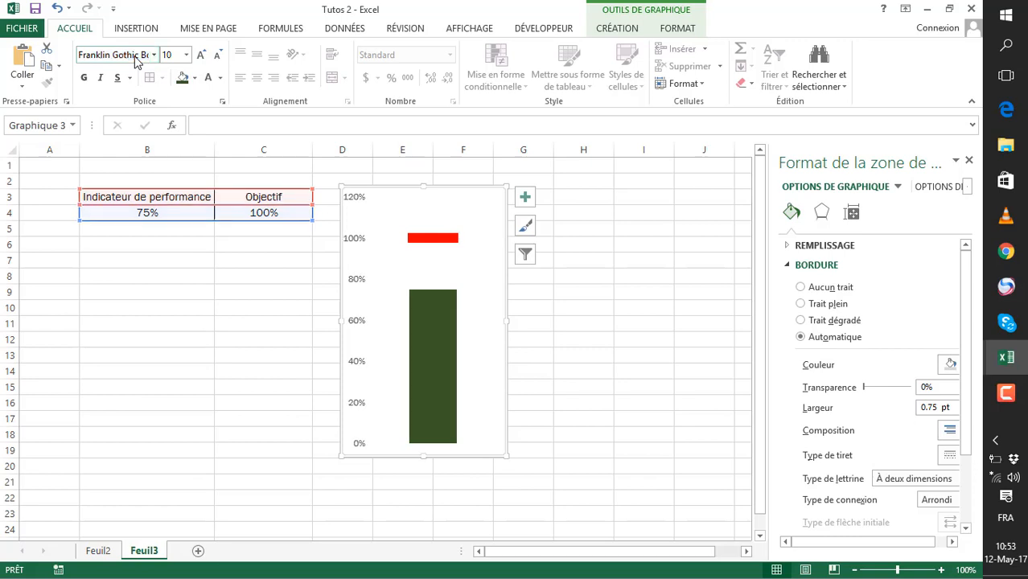
pyautogui.click(203, 55)
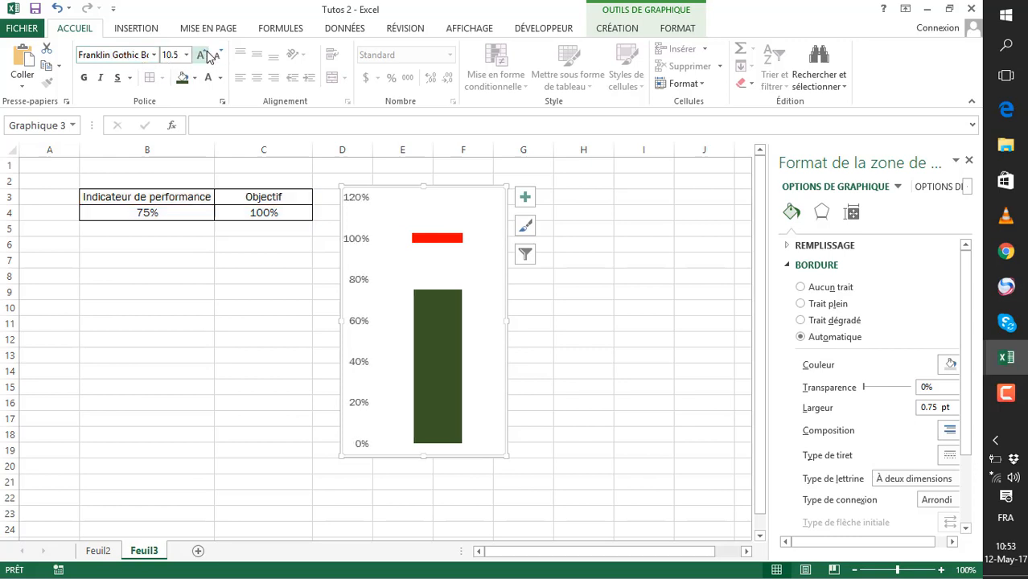
pyautogui.click(204, 55)
pyautogui.click(206, 55)
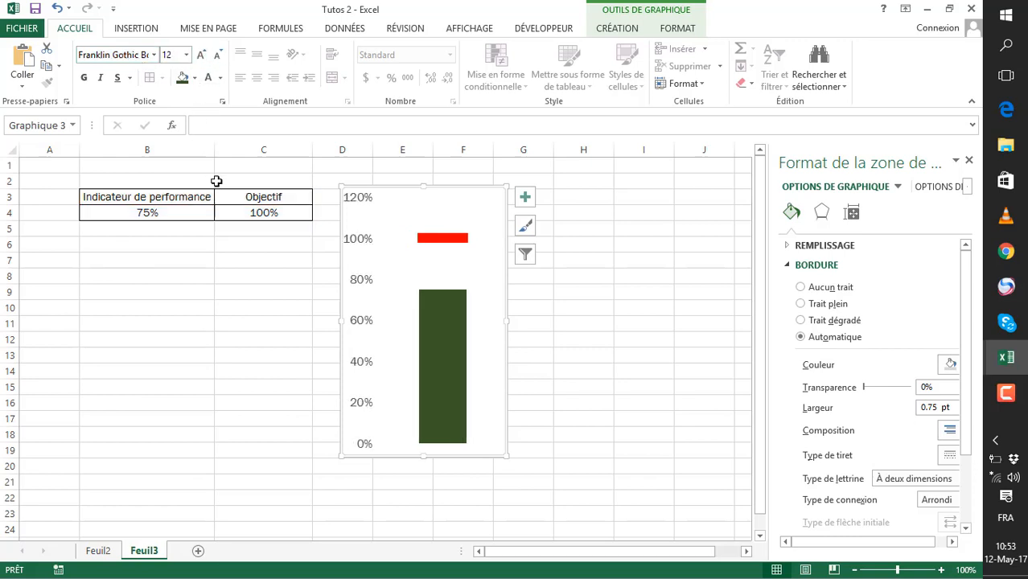
pyautogui.click(217, 55)
pyautogui.click(217, 55)
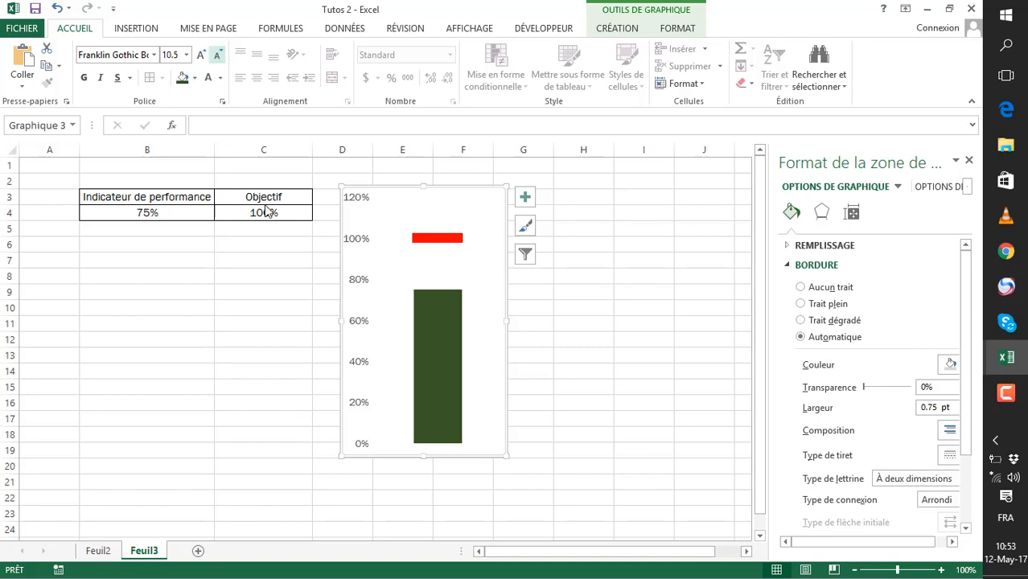
# Give the chart's vertical axis a solid red line
pyautogui.click(366, 274)
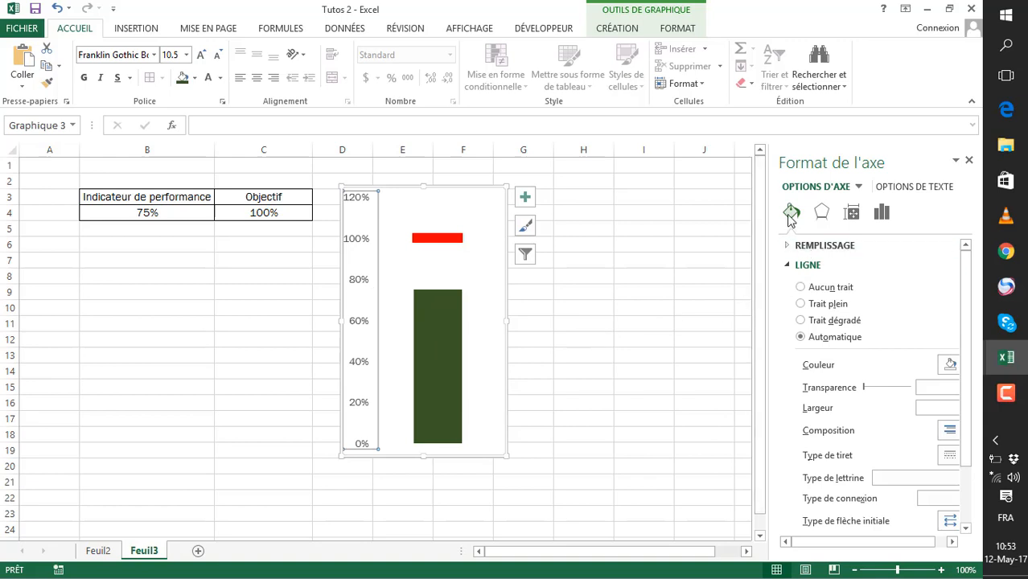
pyautogui.click(787, 265)
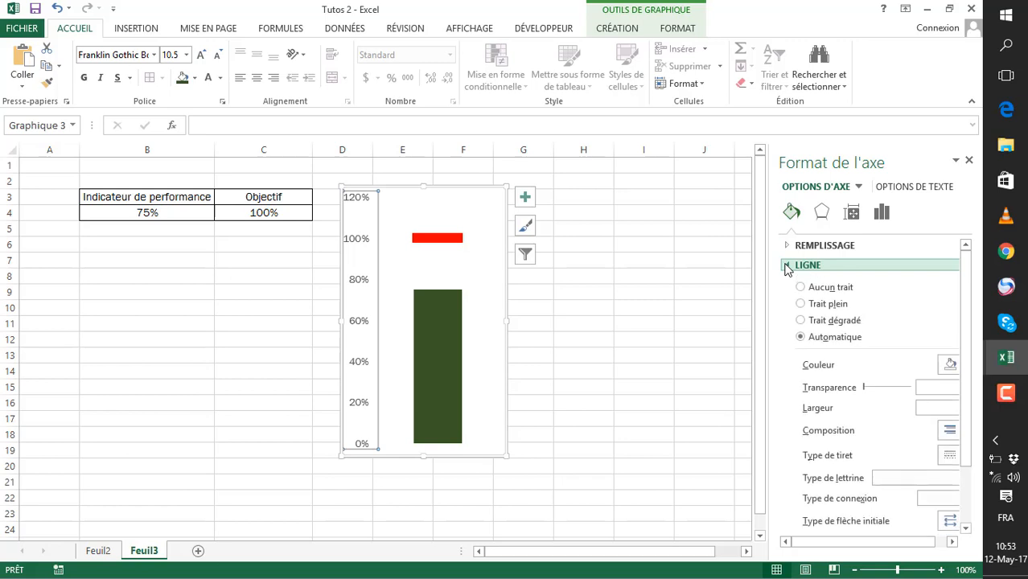
pyautogui.scroll(-2, 817, 373)
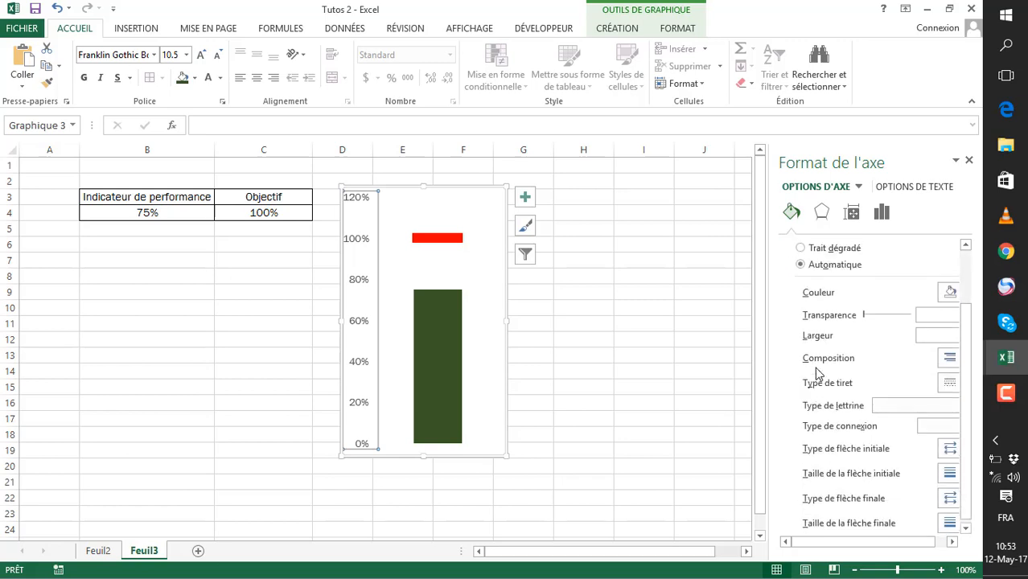
pyautogui.scroll(1, 817, 372)
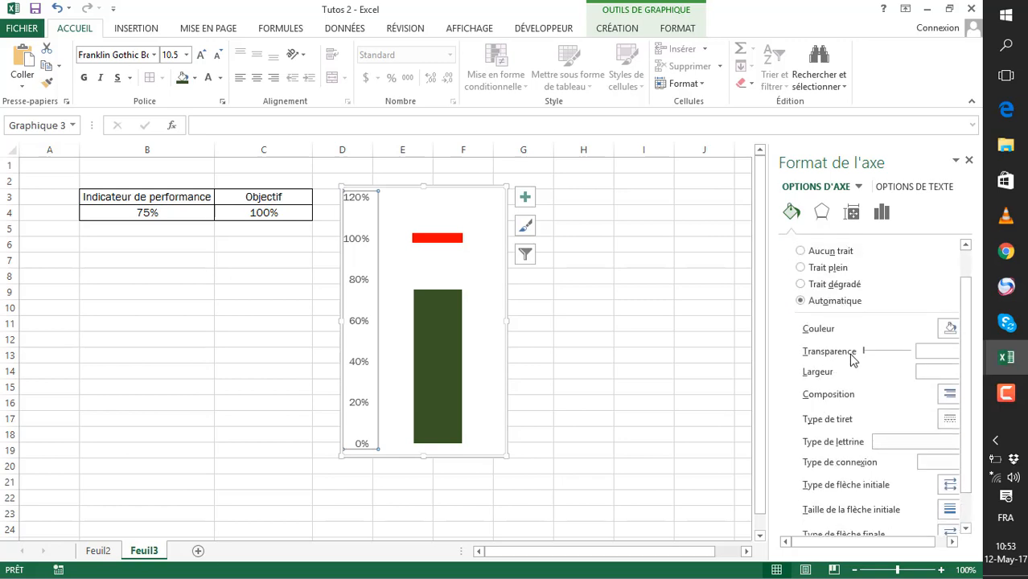
pyautogui.scroll(1, 850, 356)
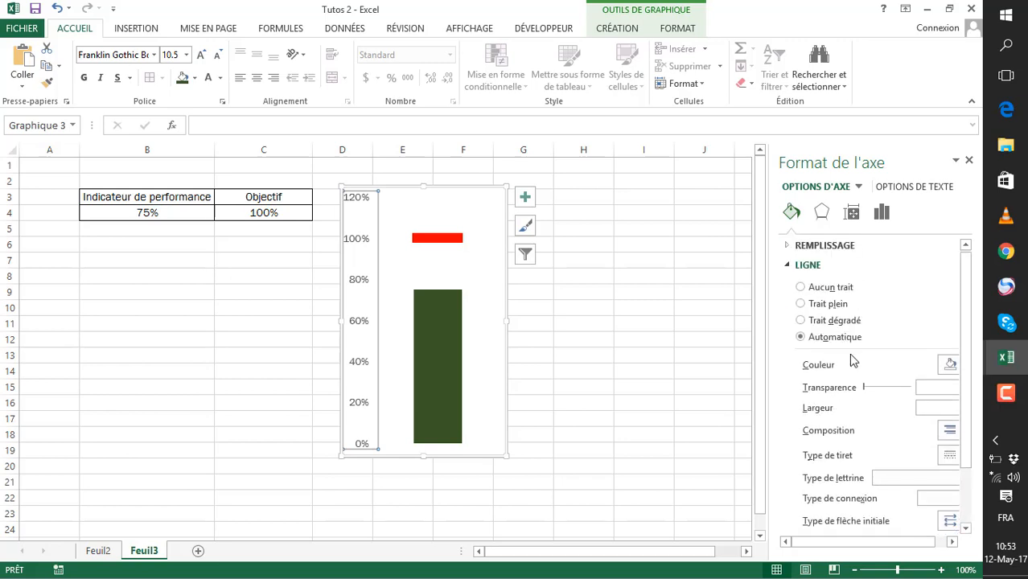
pyautogui.click(800, 304)
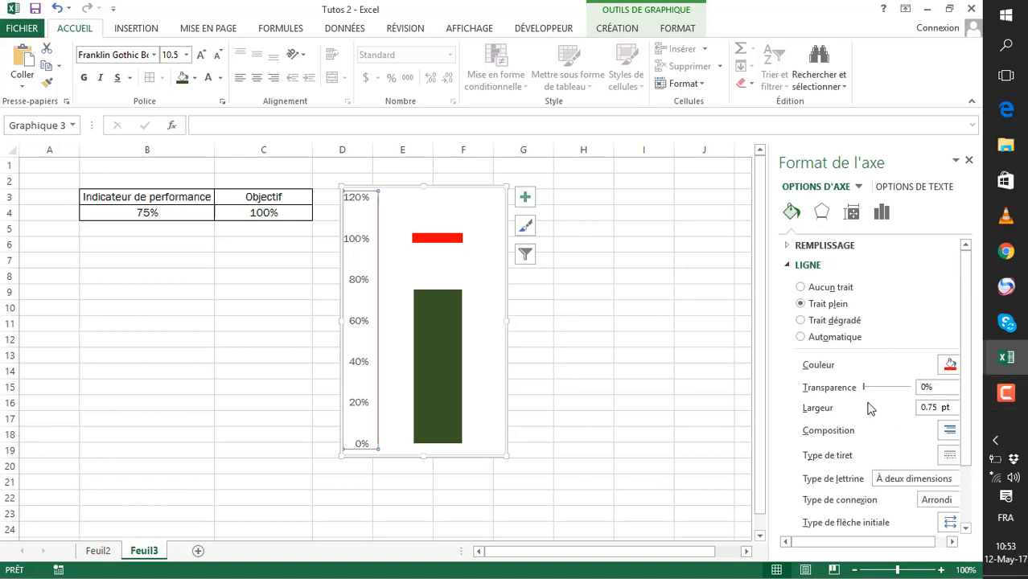
pyautogui.click(479, 317)
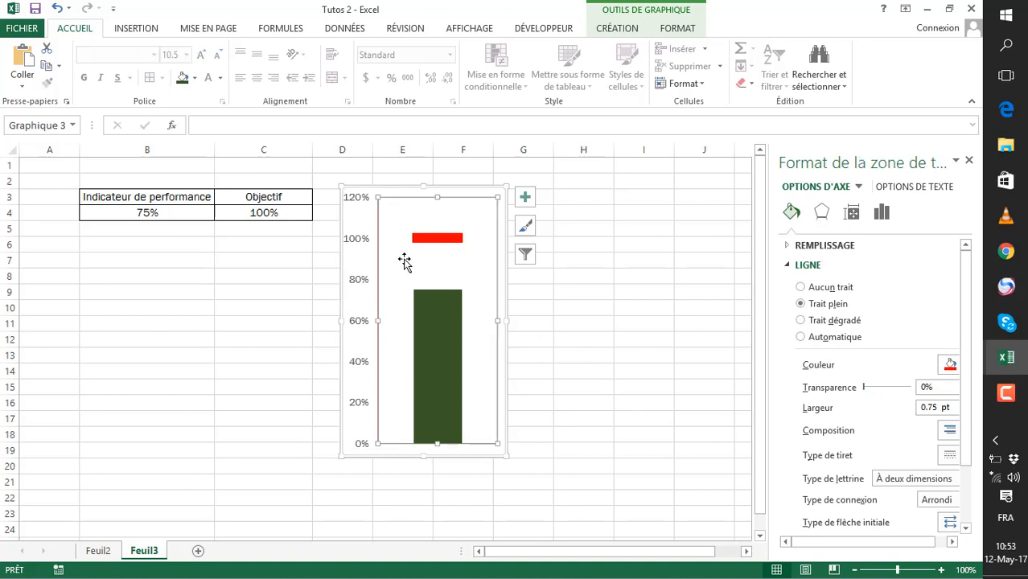
pyautogui.click(581, 293)
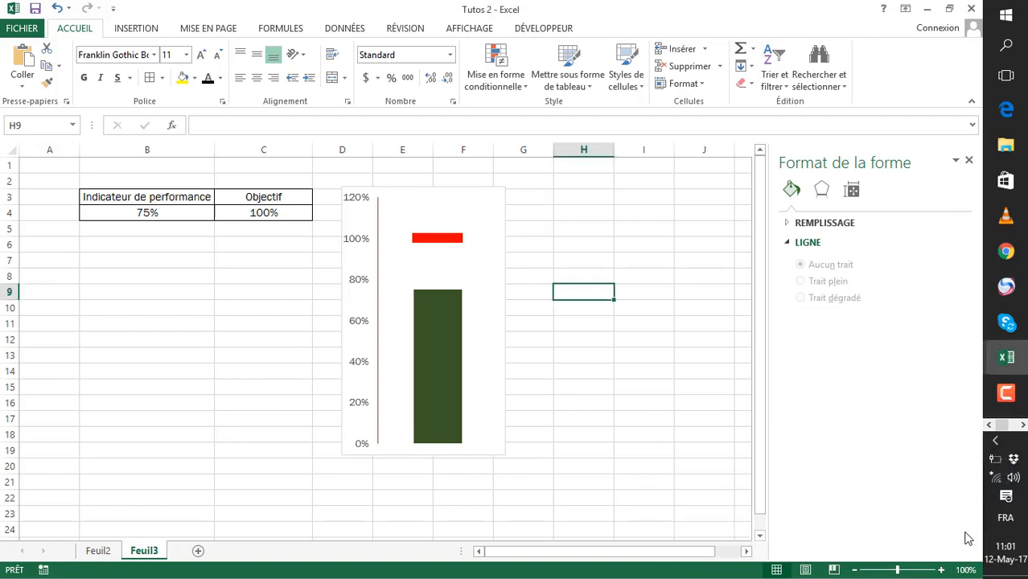
# Set the vertical axis maximum to 1.0 and its major unit to 0.1
pyautogui.click(360, 241)
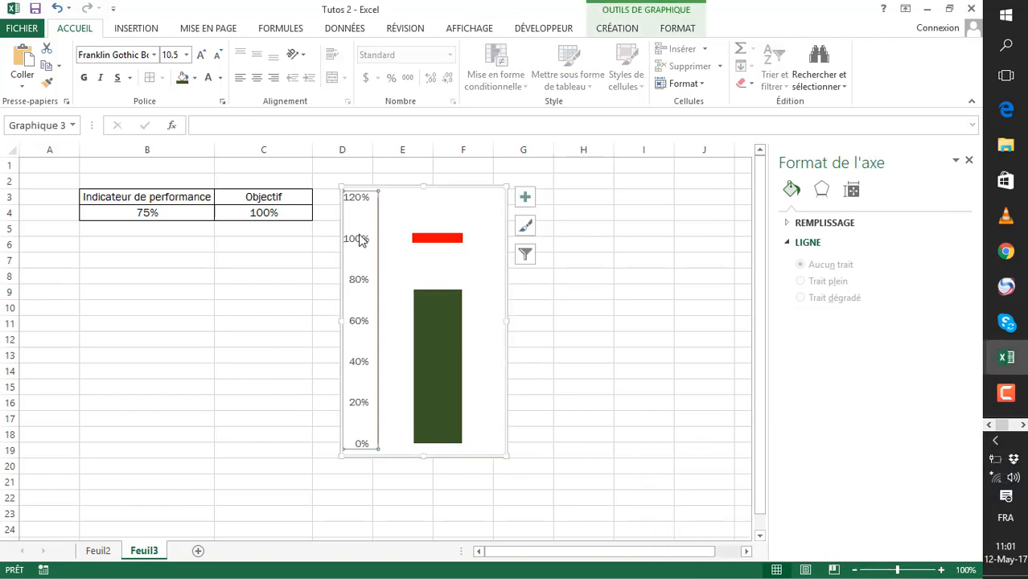
pyautogui.click(875, 305)
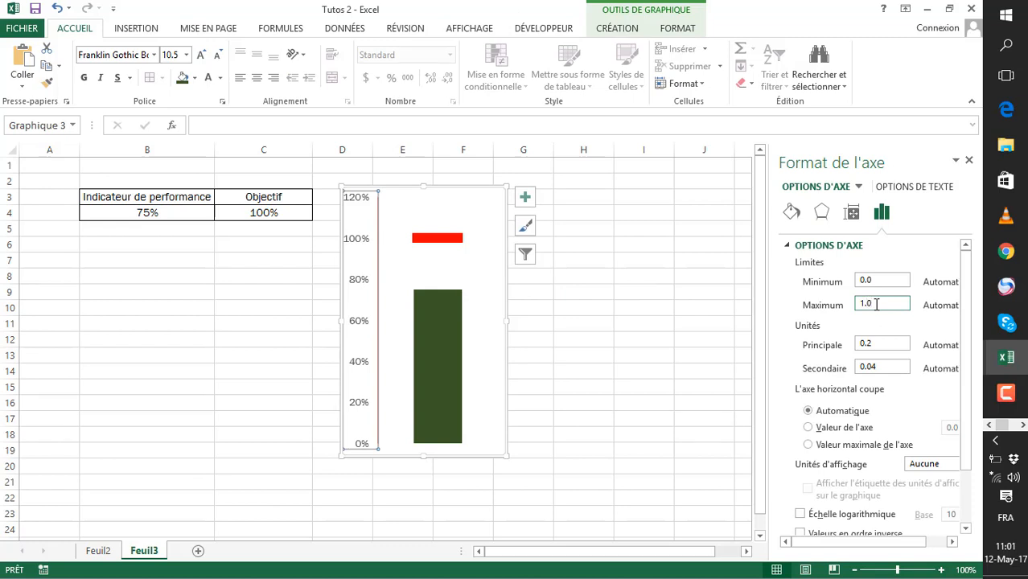
pyautogui.write('0')
pyautogui.click(871, 344)
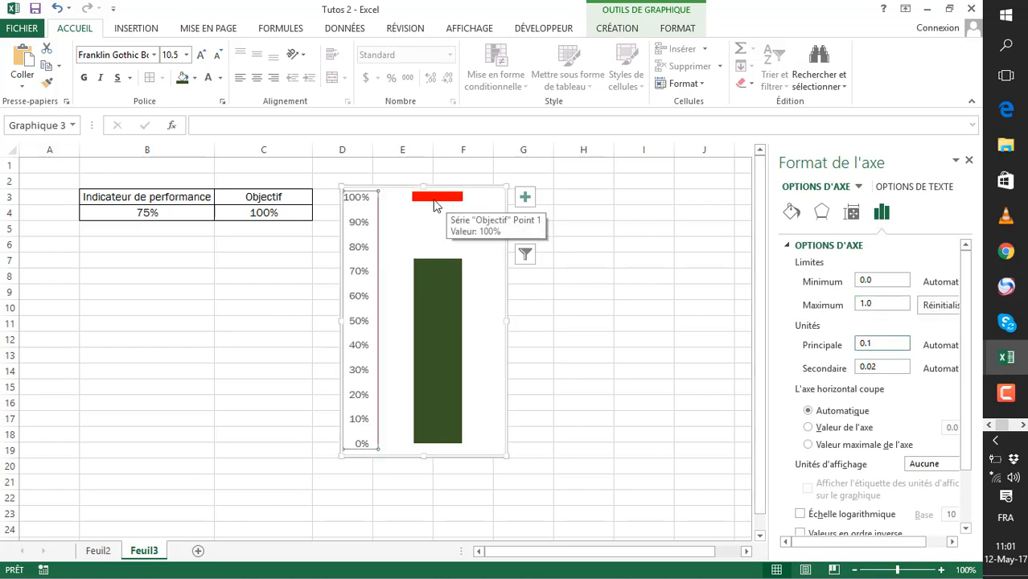
pyautogui.moveTo(418, 201)
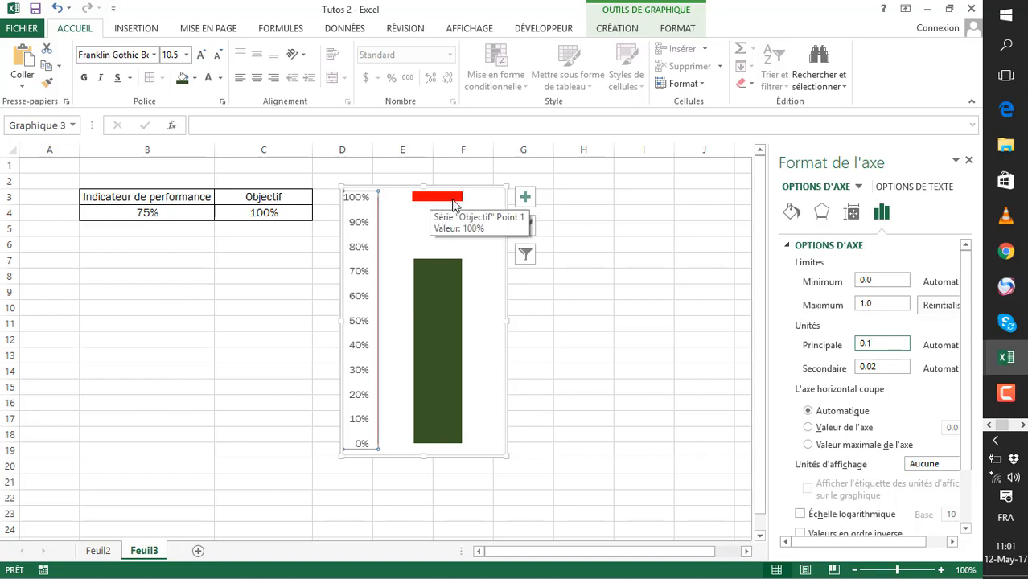
pyautogui.moveTo(431, 346)
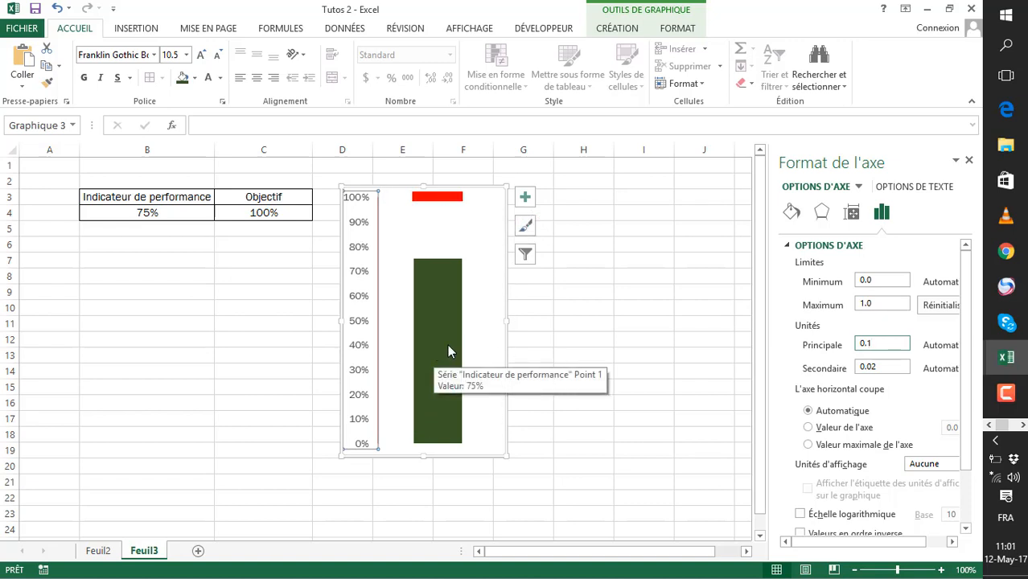
# Narrow the chart slightly to a width of about 2.17"
pyautogui.moveTo(506, 321); pyautogui.dragTo(498, 320)
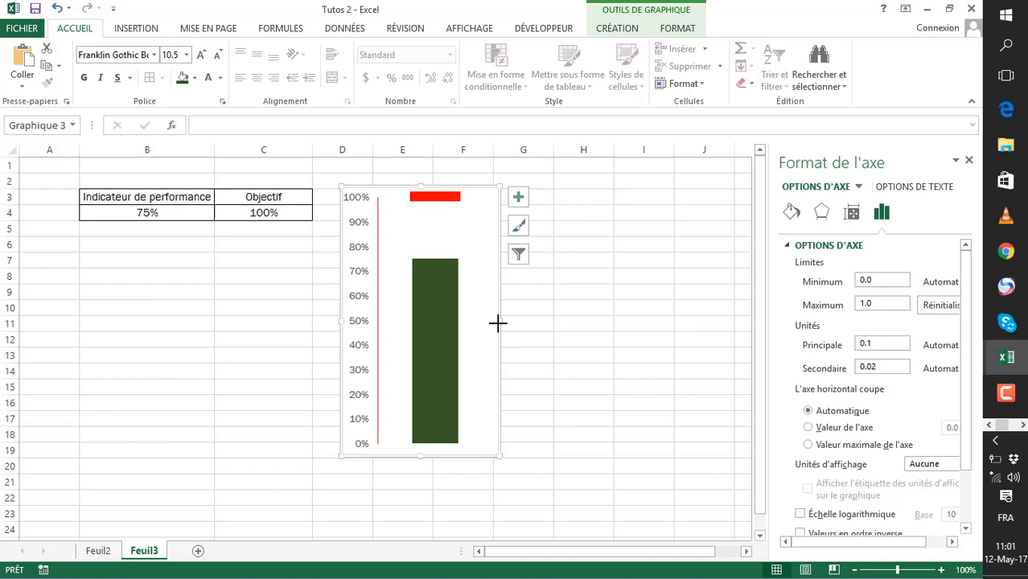
pyautogui.click(456, 244)
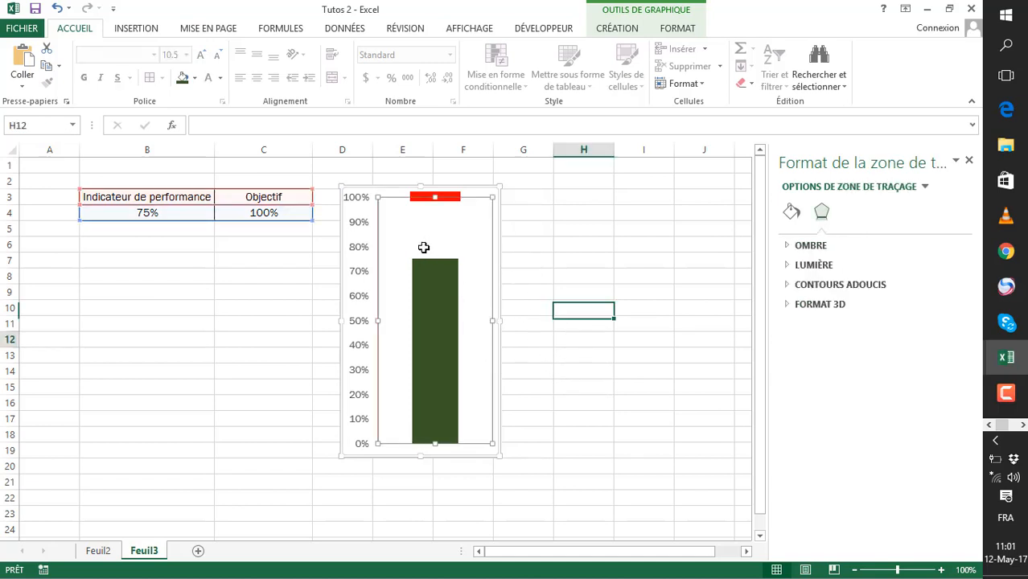
pyautogui.click(359, 201)
pyautogui.click(356, 199)
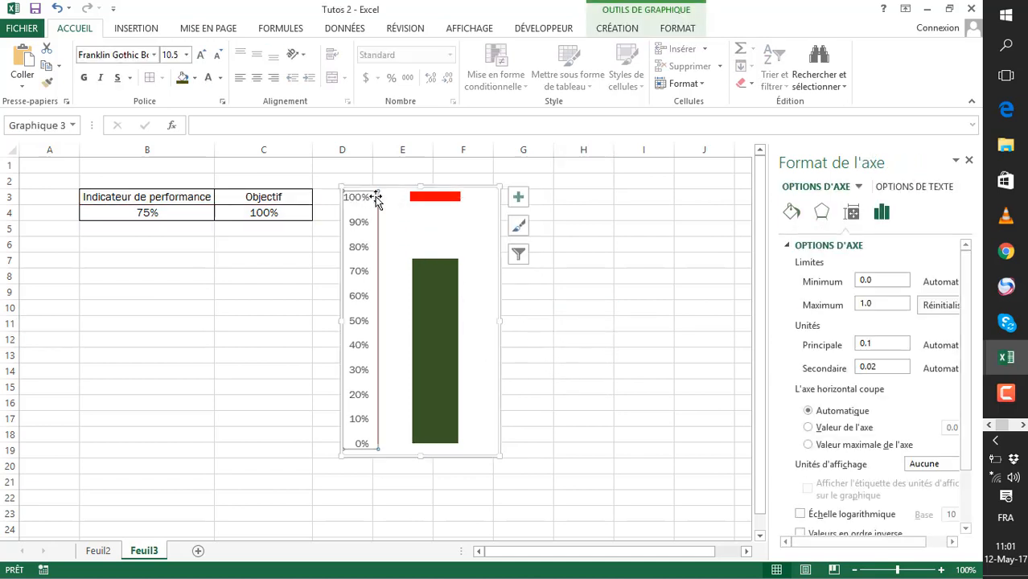
# Fill the chart area with the lightest blue theme colour and stretch the chart's height to about 4.2"
pyautogui.click(632, 29)
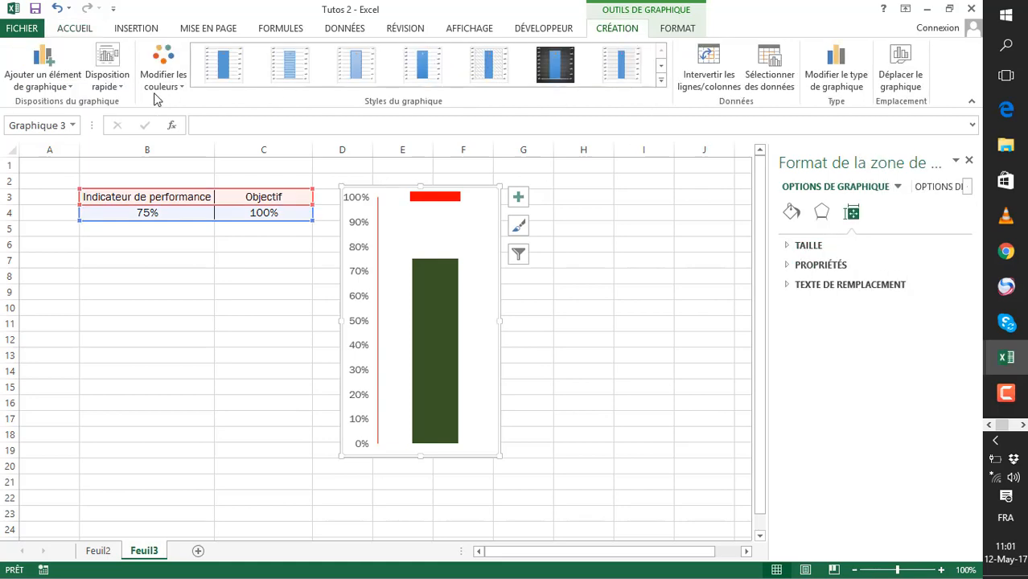
pyautogui.click(677, 28)
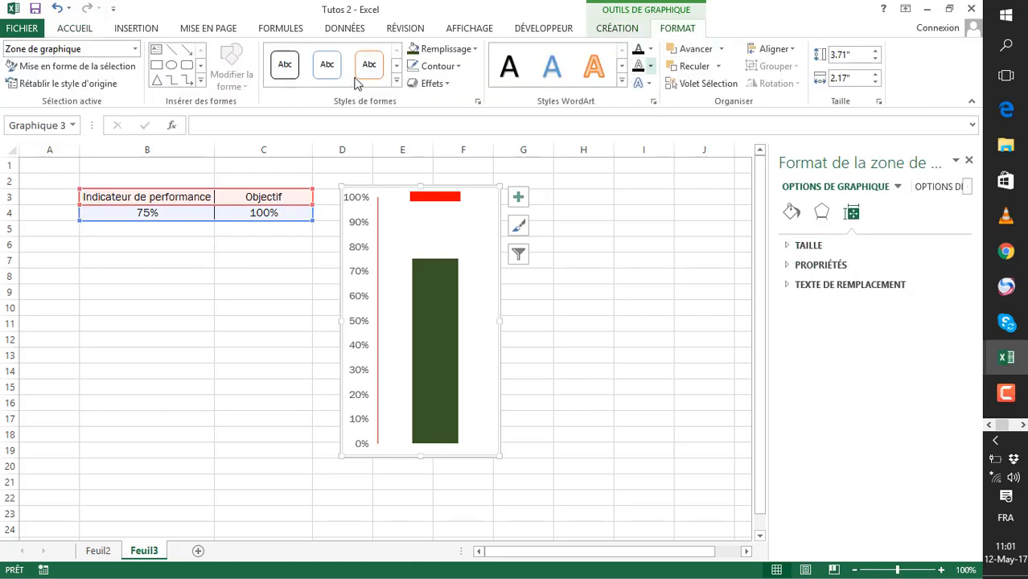
pyautogui.click(475, 49)
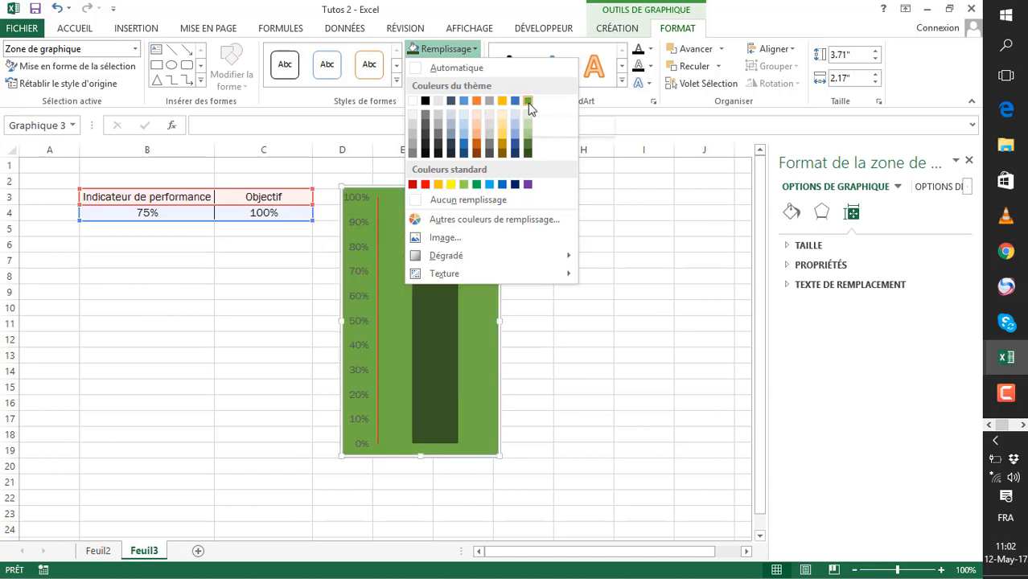
pyautogui.click(464, 118)
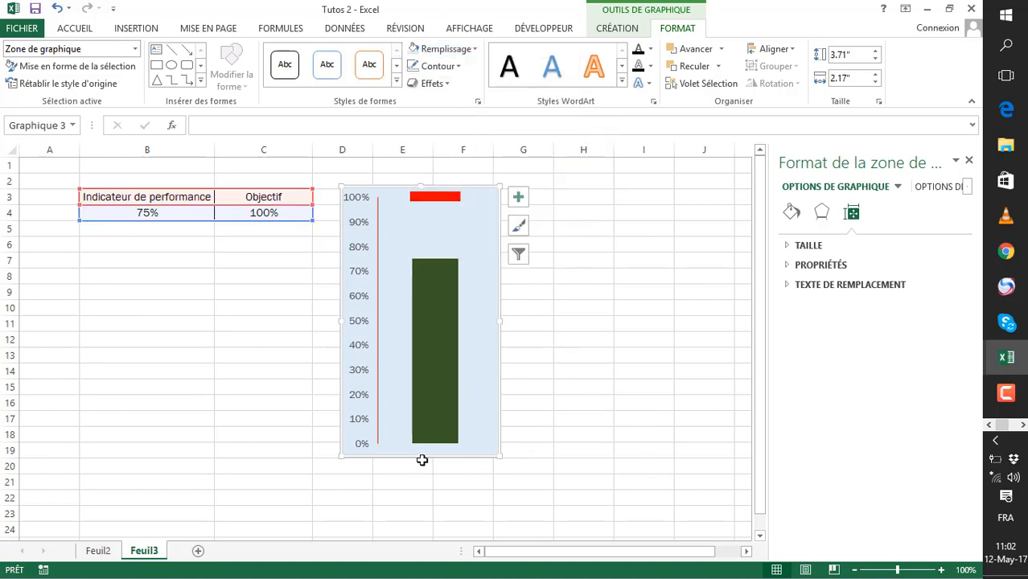
pyautogui.moveTo(421, 458); pyautogui.dragTo(422, 489)
# Add data labels to the Indicateur de performance column
pyautogui.click(428, 351)
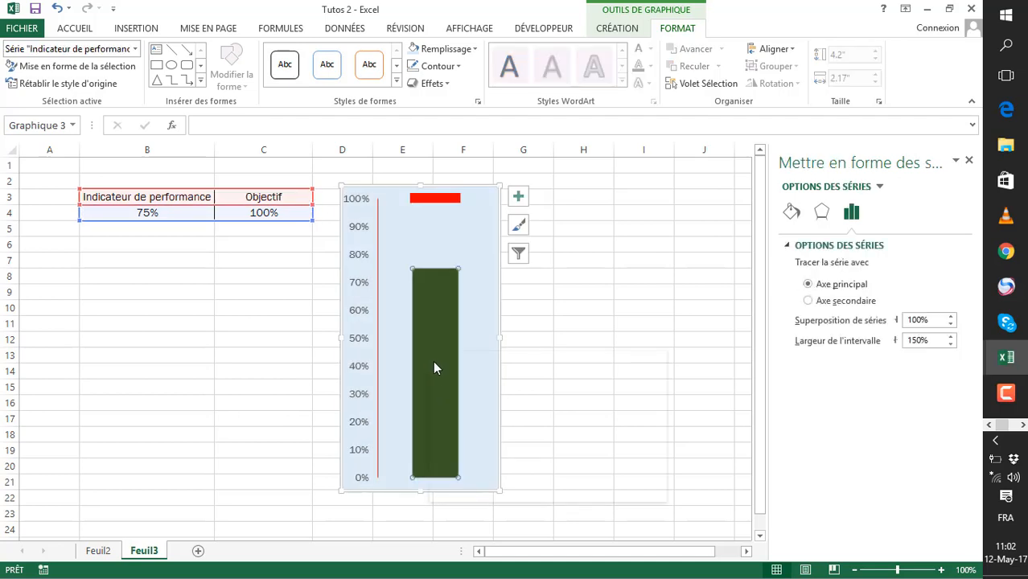
pyautogui.rightClick(431, 354)
pyautogui.moveTo(609, 463)
pyautogui.click(705, 456)
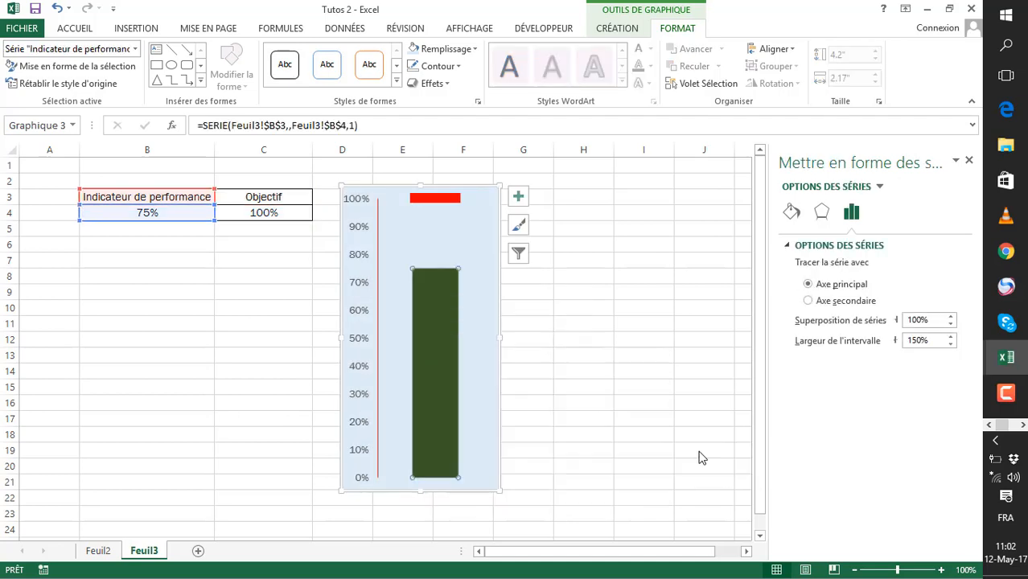
# Make the green column's data label white and bold, with a slightly larger font size
pyautogui.click(435, 370)
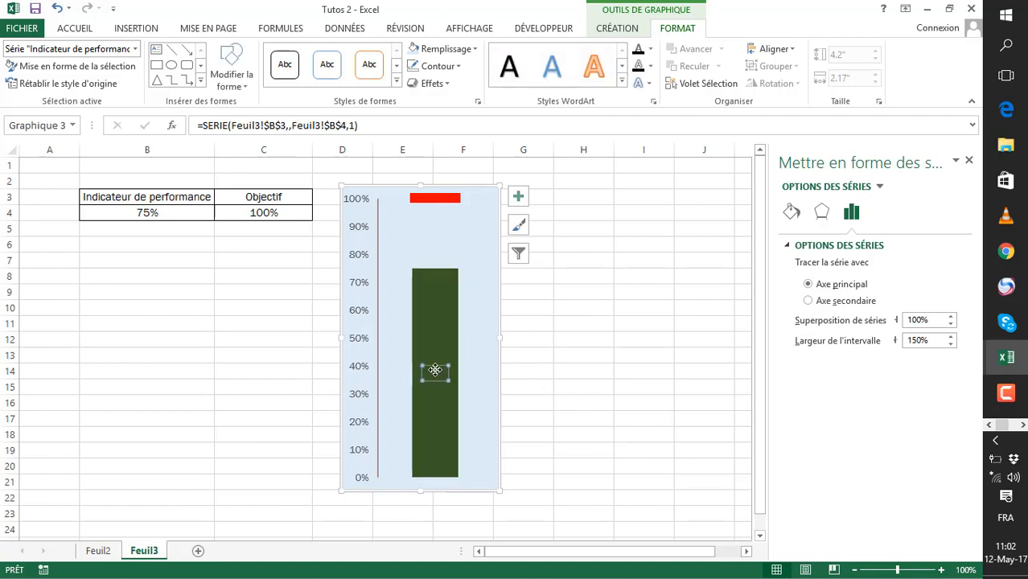
pyautogui.click(86, 29)
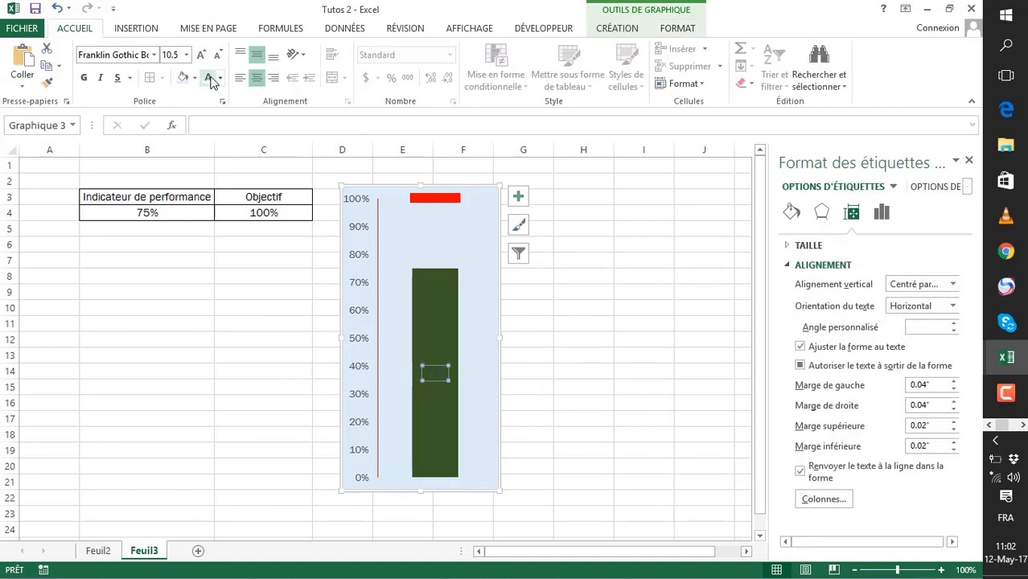
pyautogui.click(208, 78)
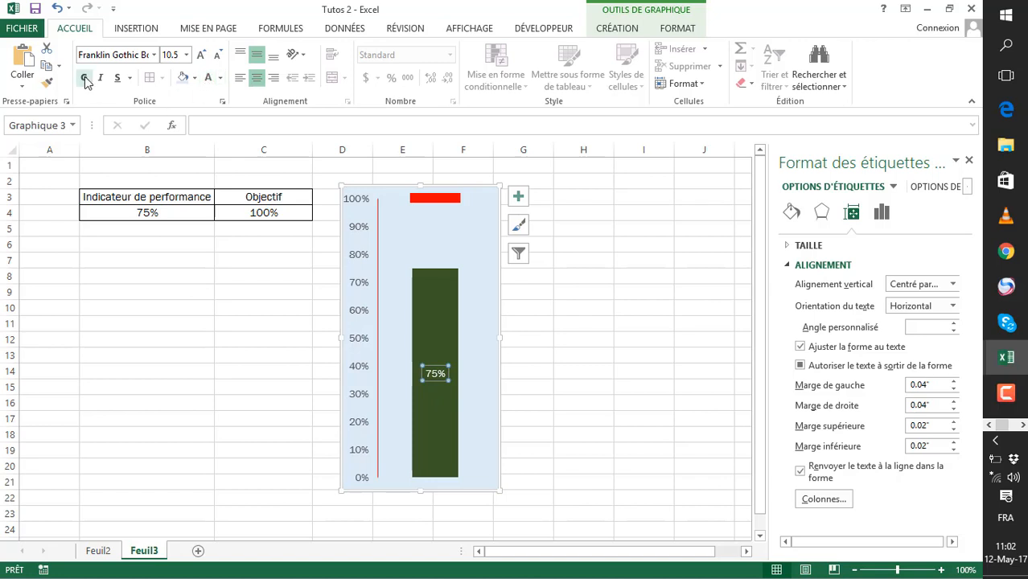
pyautogui.click(202, 55)
pyautogui.click(201, 56)
pyautogui.click(591, 355)
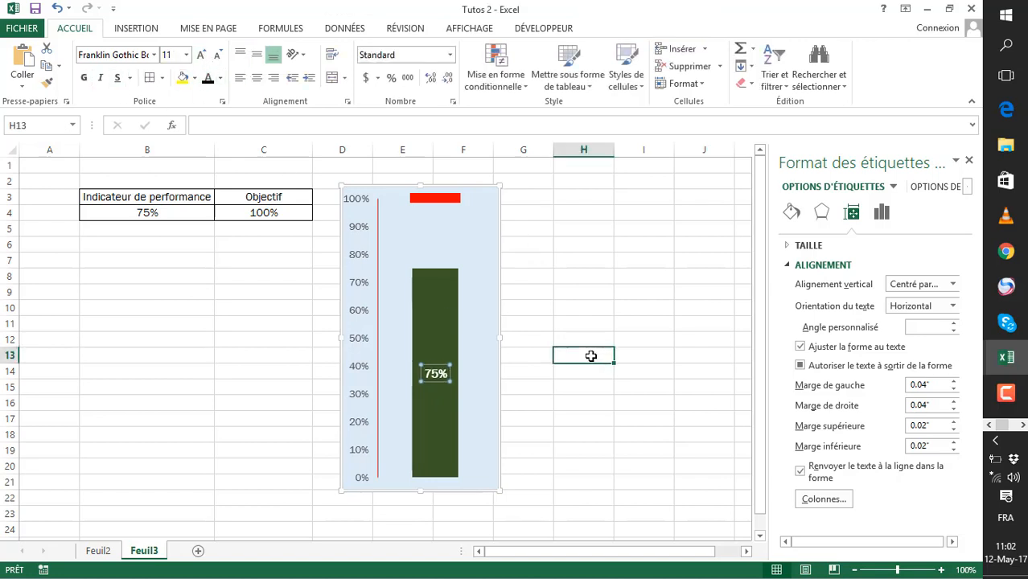
# Add a data label to the red Objectif marker and make it bold at font size 10
pyautogui.rightClick(435, 201)
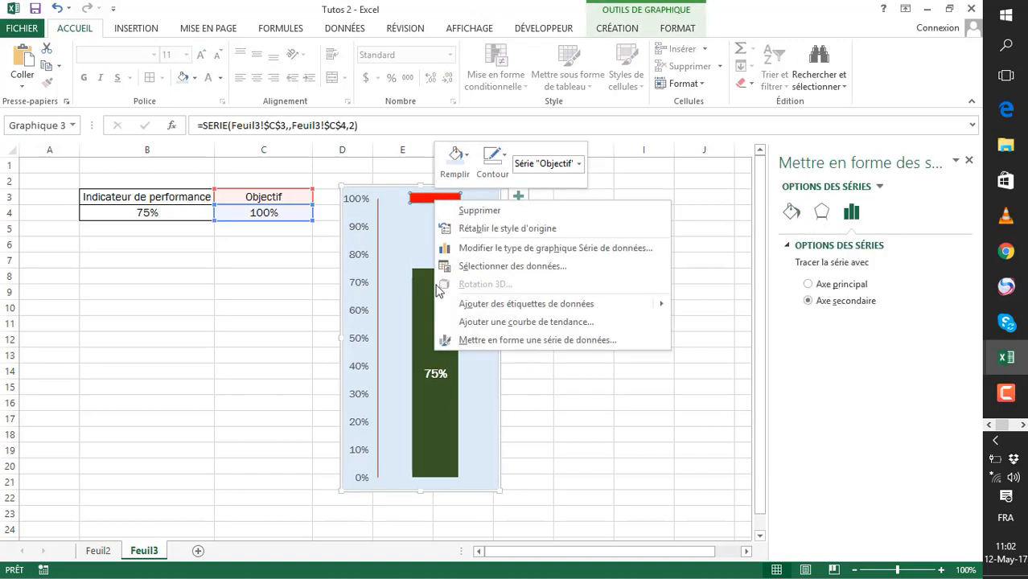
pyautogui.click(700, 305)
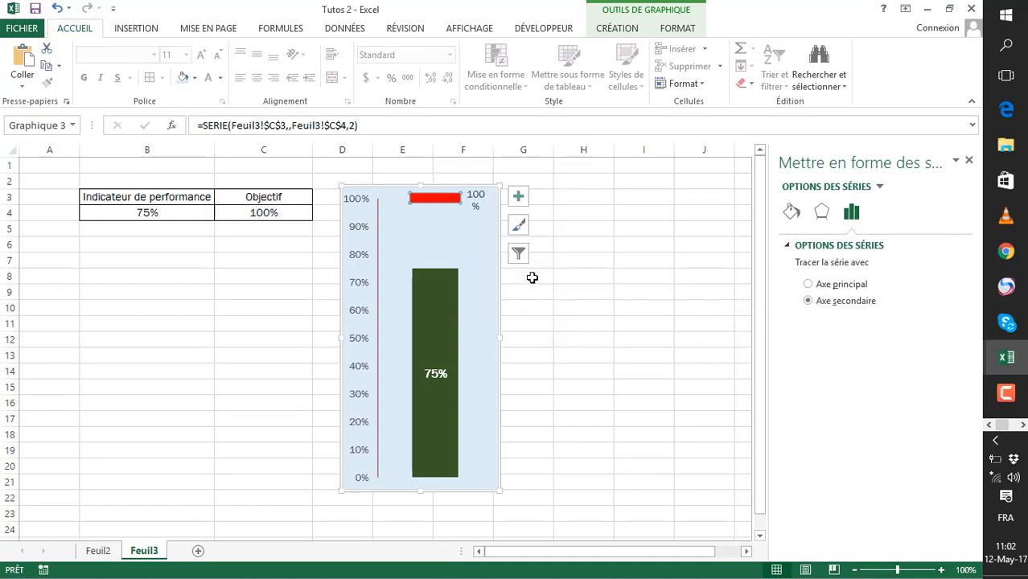
pyautogui.click(481, 205)
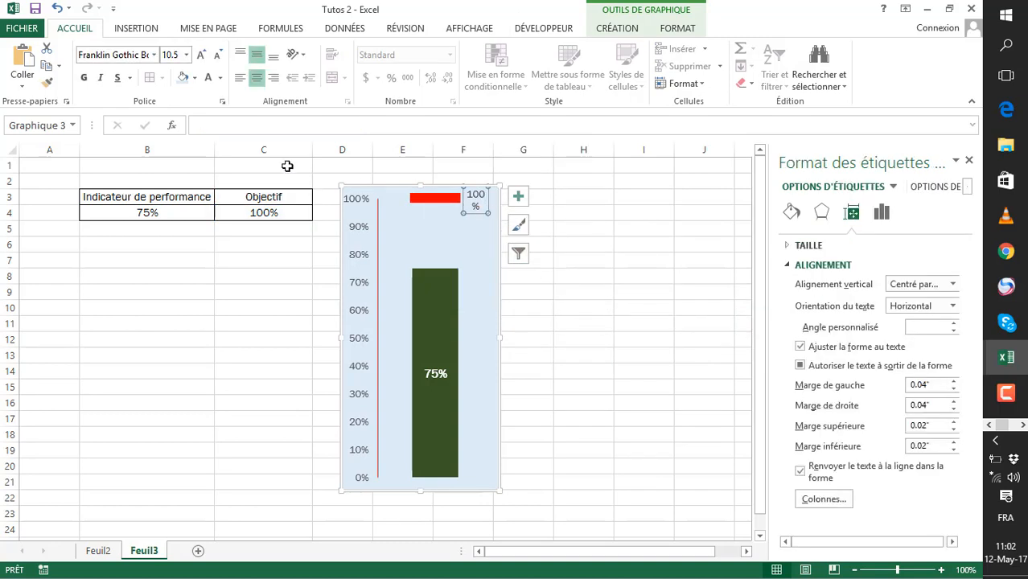
pyautogui.click(217, 54)
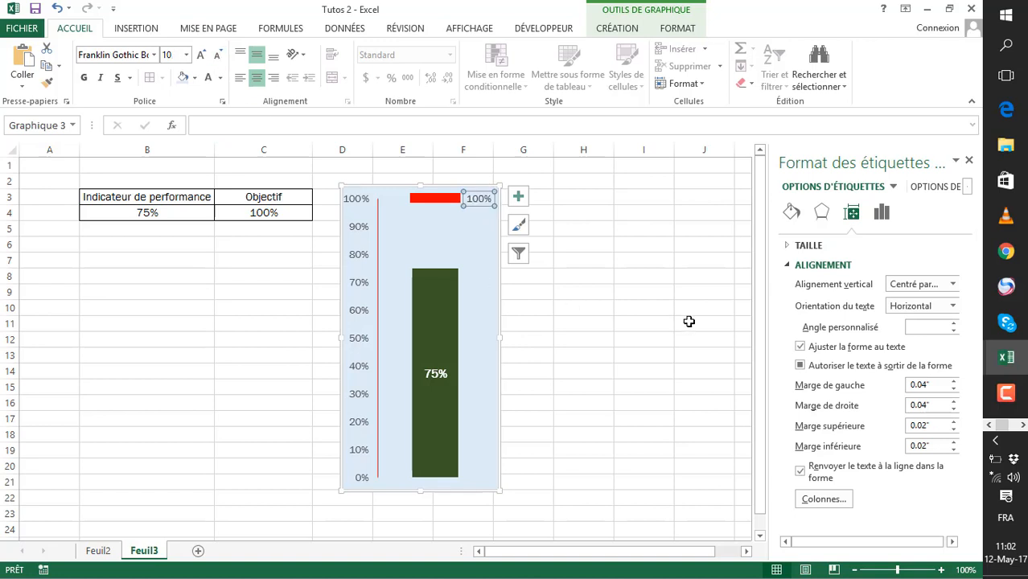
pyautogui.click(83, 77)
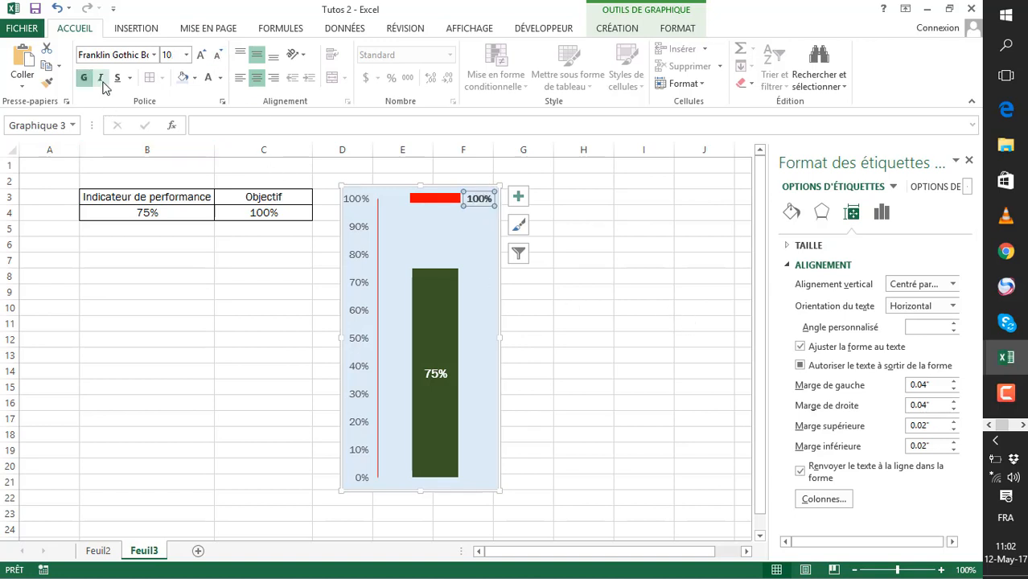
pyautogui.click(605, 265)
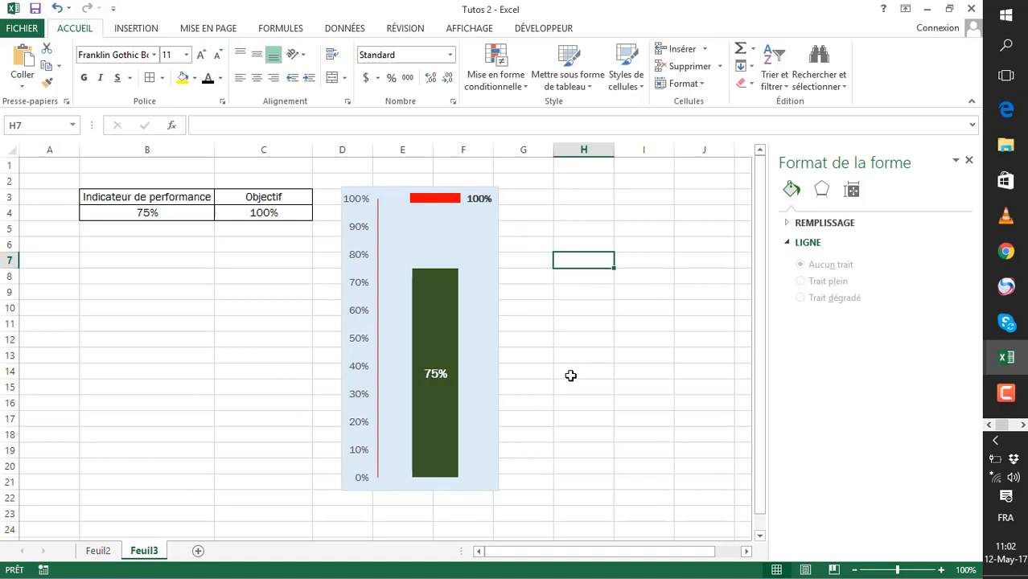
# Hide the gridlines on the Feuil3 worksheet
pyautogui.click(12, 150)
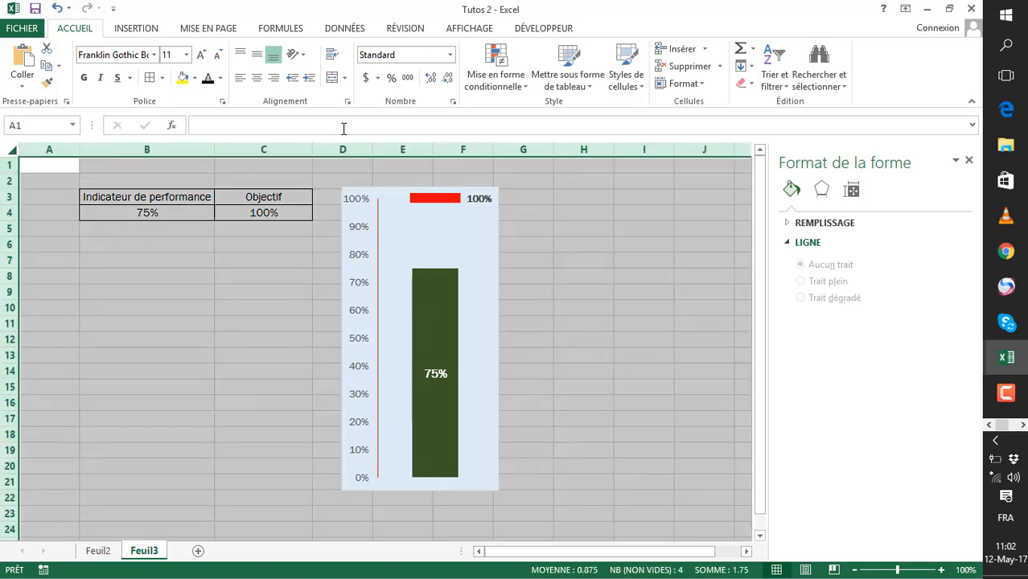
pyautogui.click(469, 30)
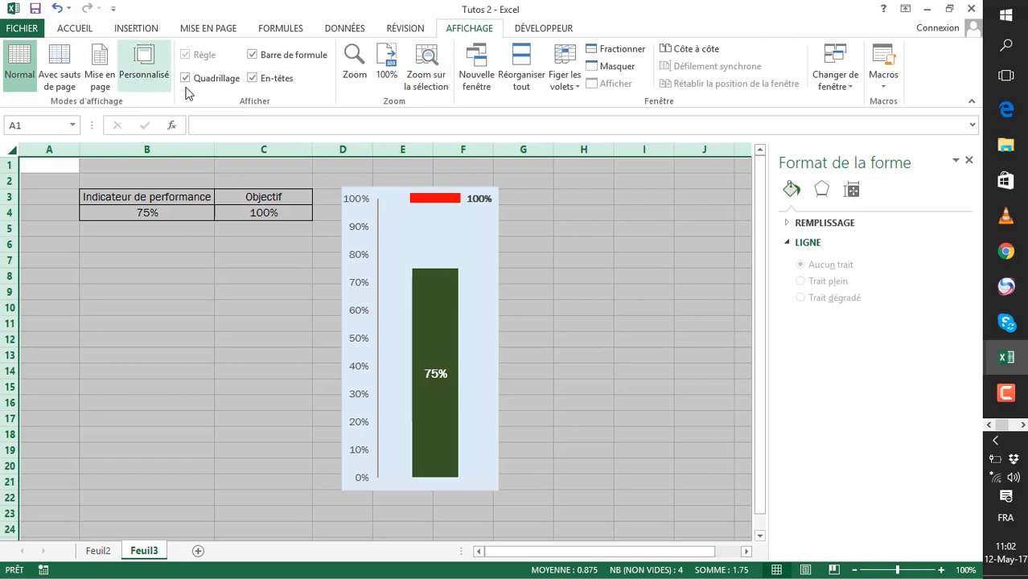
pyautogui.click(185, 78)
pyautogui.click(209, 328)
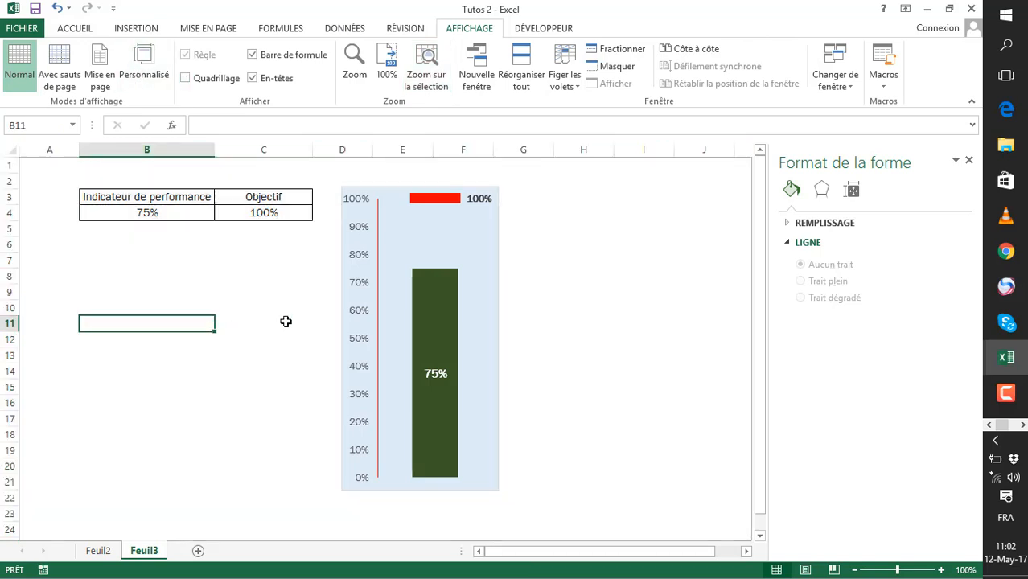
# Move the chart slightly up and to the left, nearer the data table, and close the formatting pane
pyautogui.click(481, 197)
pyautogui.moveTo(481, 197); pyautogui.dragTo(491, 173)
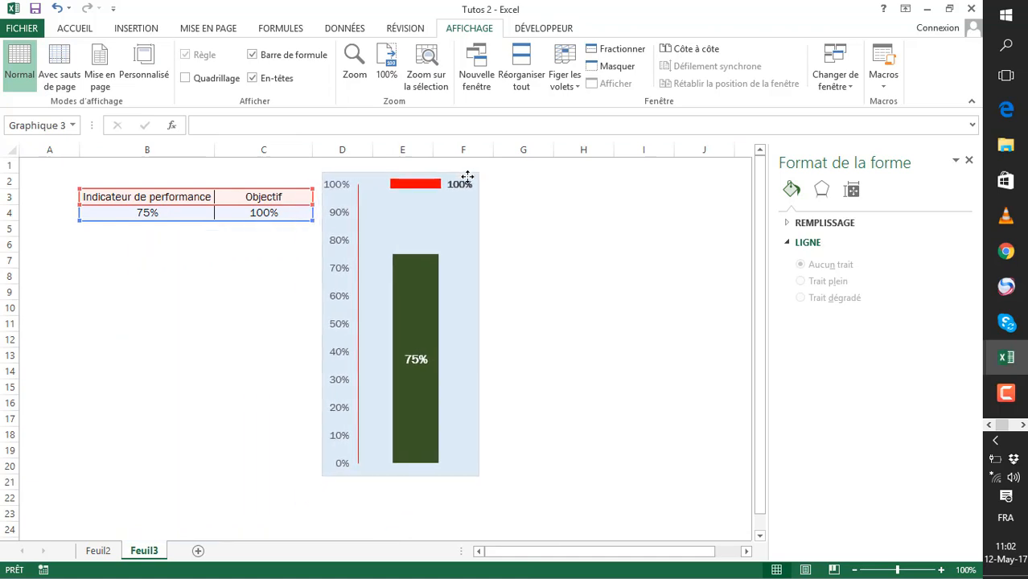
pyautogui.click(643, 321)
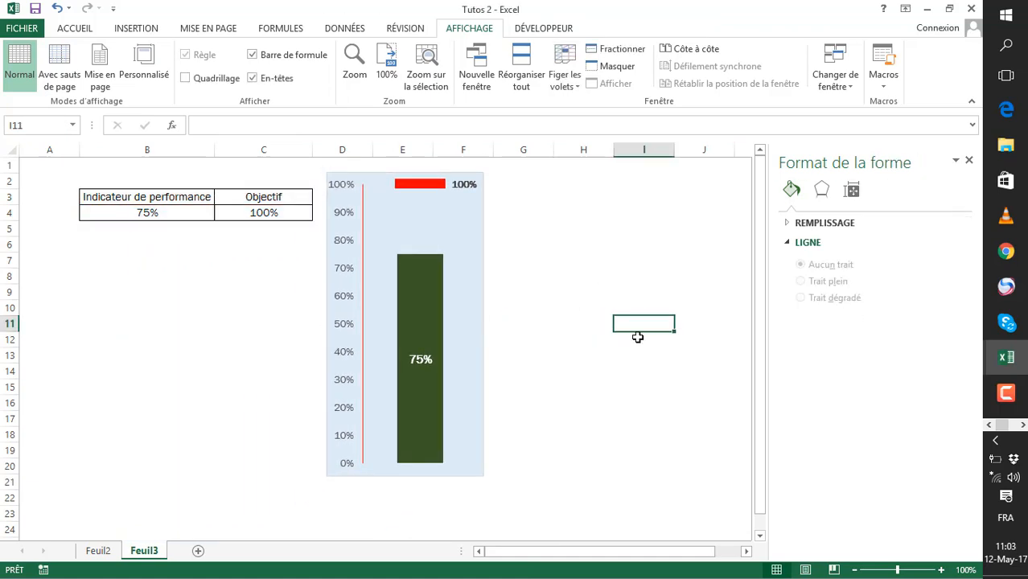
pyautogui.click(968, 160)
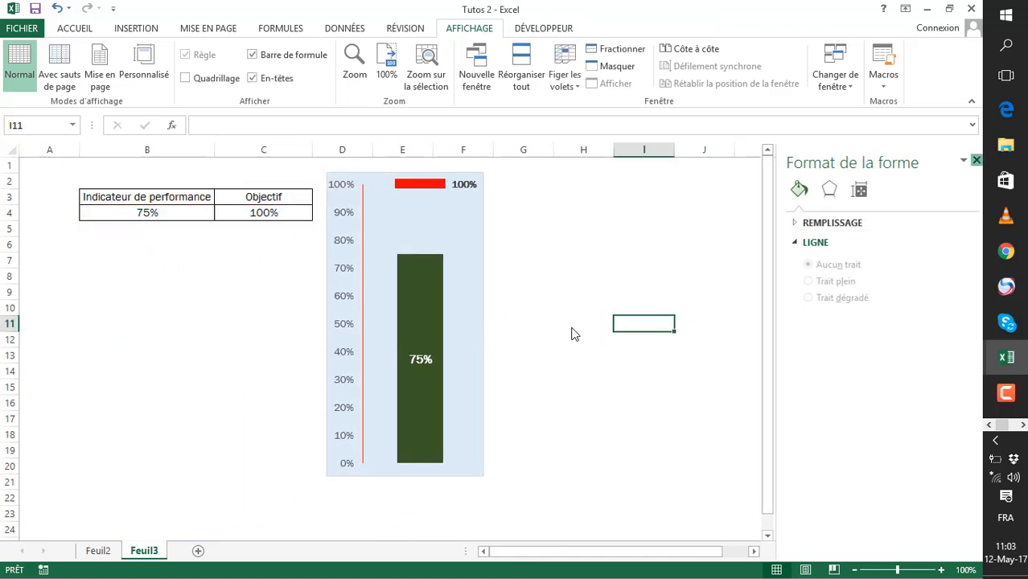
pyautogui.click(512, 339)
# Test the chart by entering 80% and 100% in turn as the Indicateur de performance value in B4
pyautogui.click(154, 214)
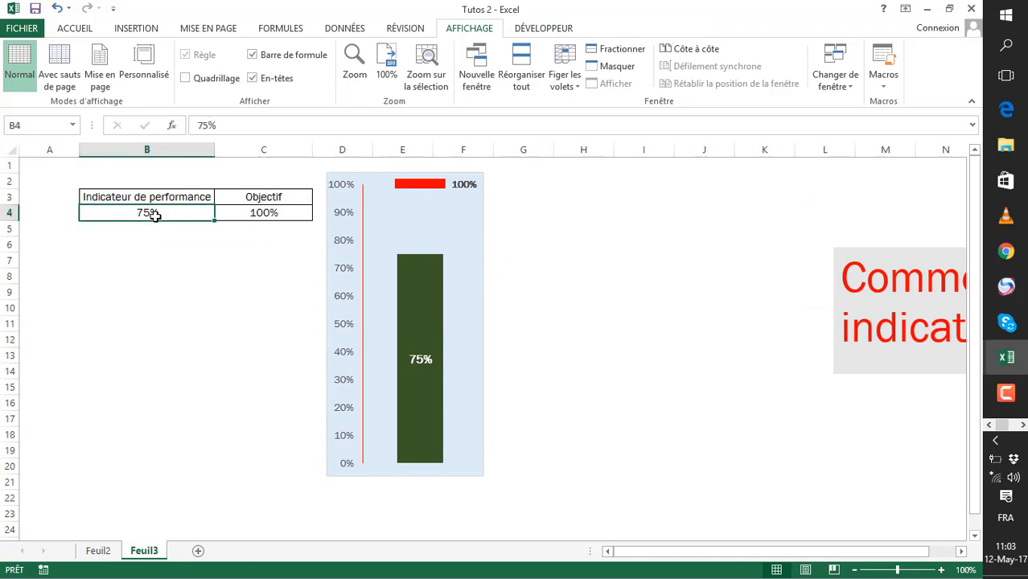
pyautogui.write('80')
pyautogui.press('Return')
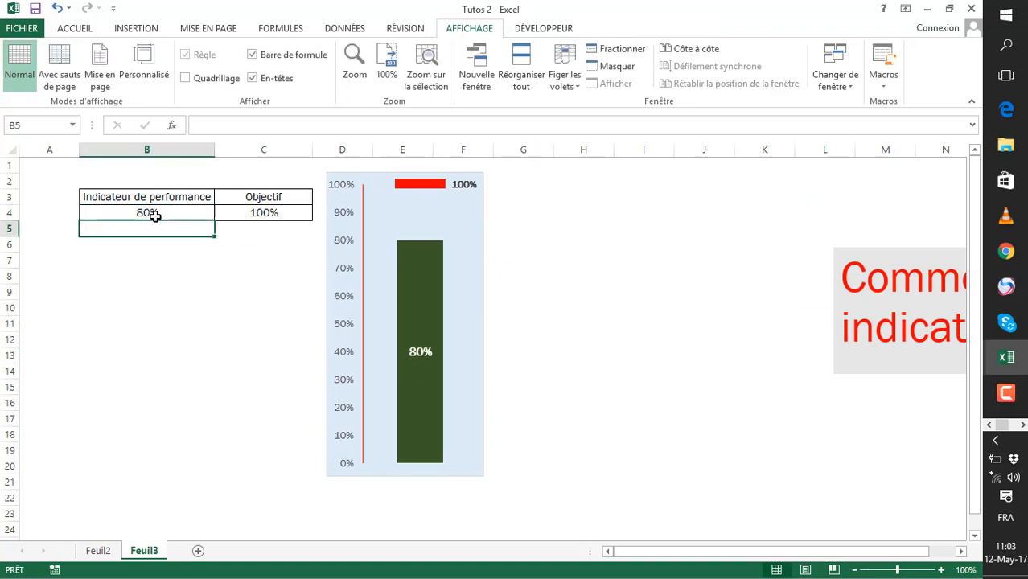
pyautogui.click(154, 215)
pyautogui.write('100')
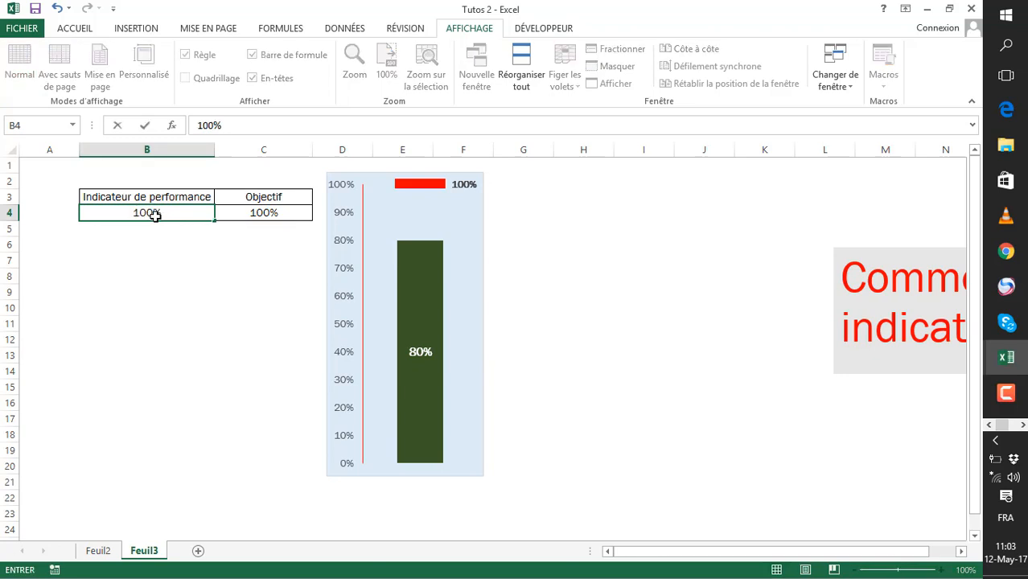
pyautogui.press('Return')
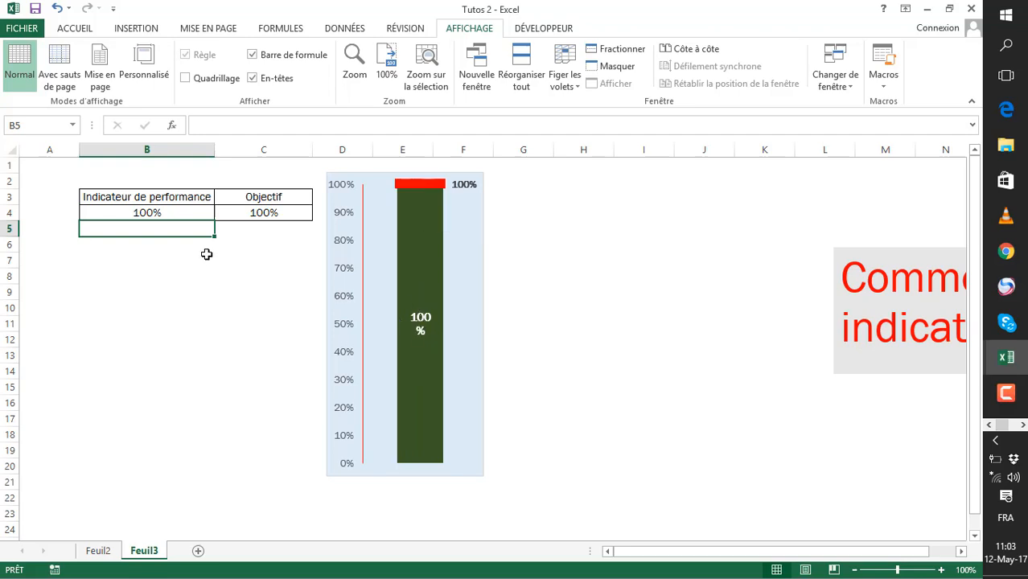
# Set the Indicateur de performance value in B4 to 10%
pyautogui.click(174, 212)
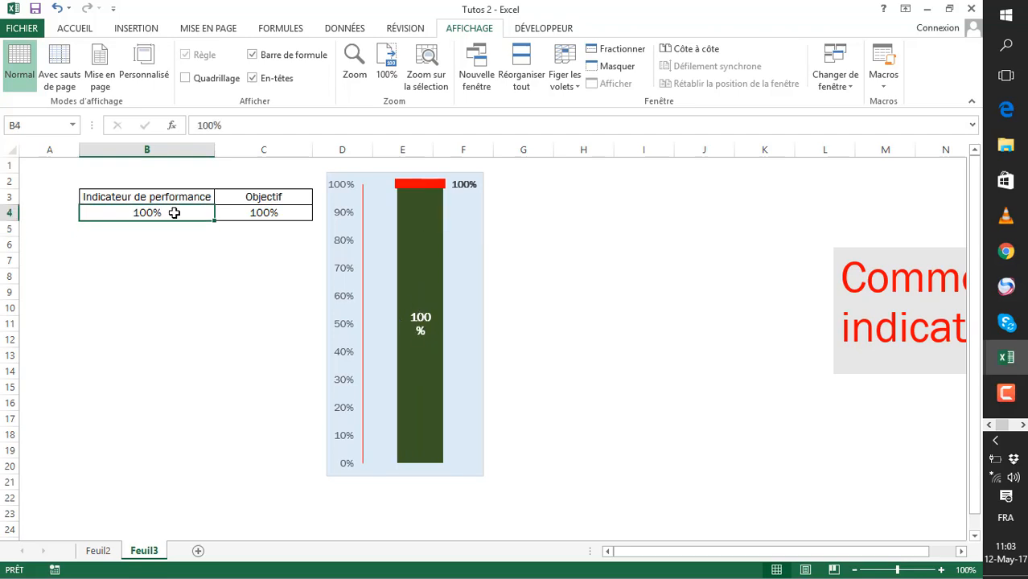
pyautogui.write('10')
pyautogui.press('Return')
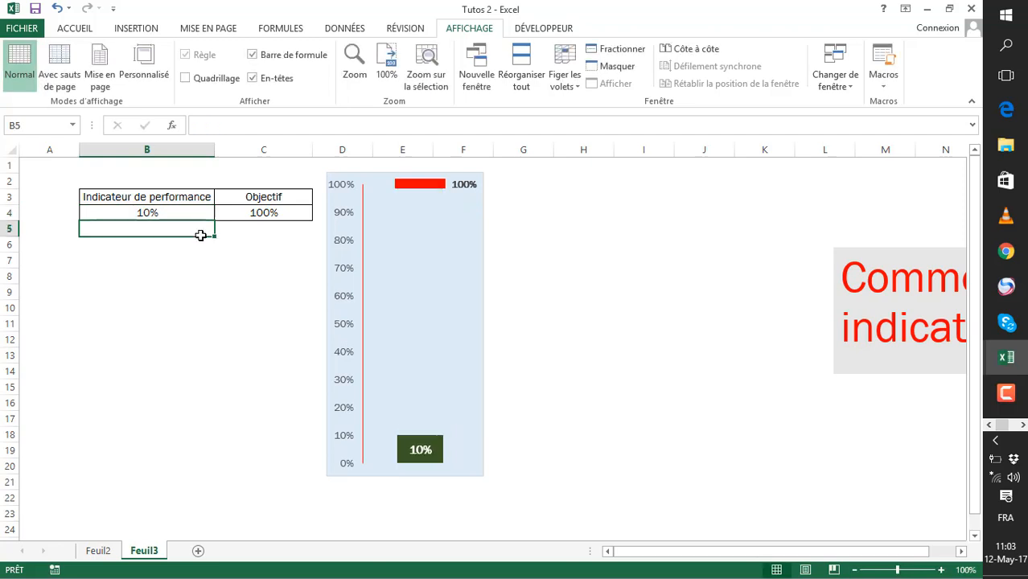
pyautogui.click(631, 295)
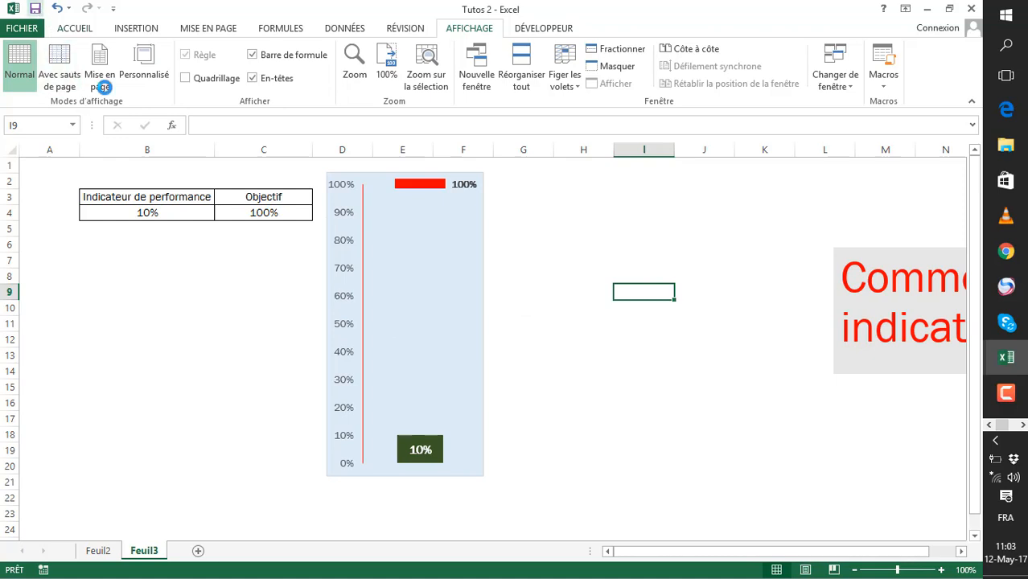
pyautogui.click(618, 326)
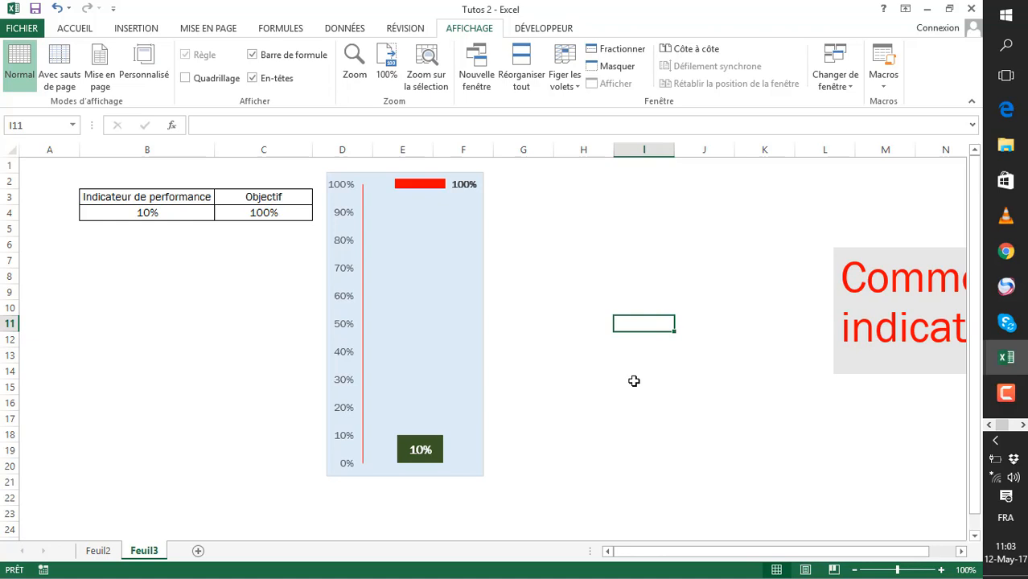
pyautogui.click(1010, 404)
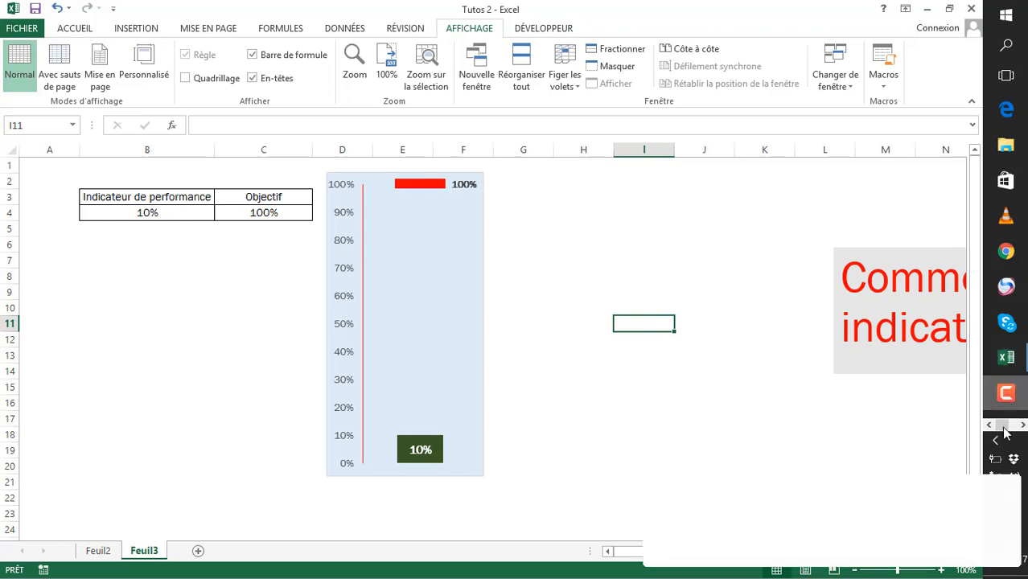